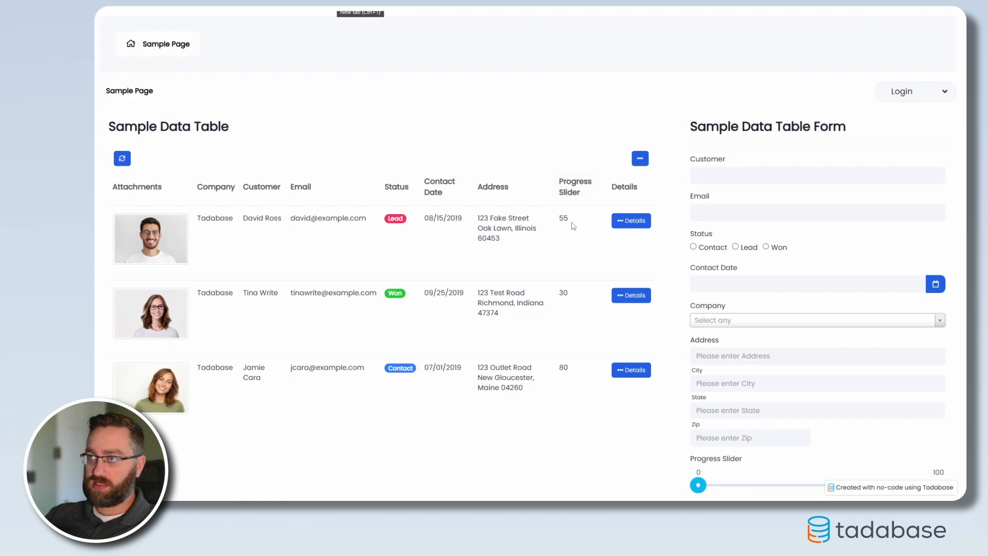
- Examine the live sample page's data table and try out the form's Company, Contact Date and Progress Slider inputs
left_click_drag(564, 219, 576, 219)
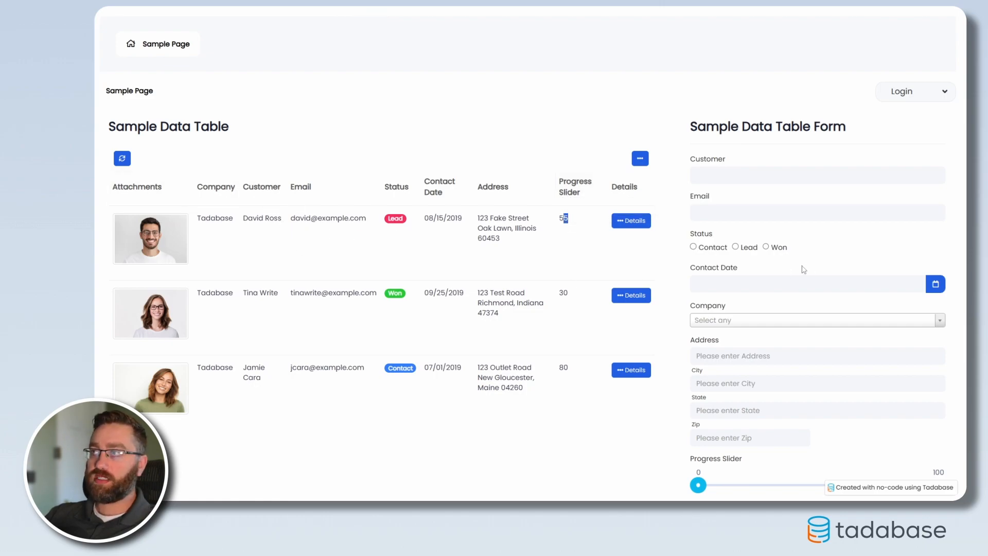
scroll(808, 269, "down", 2)
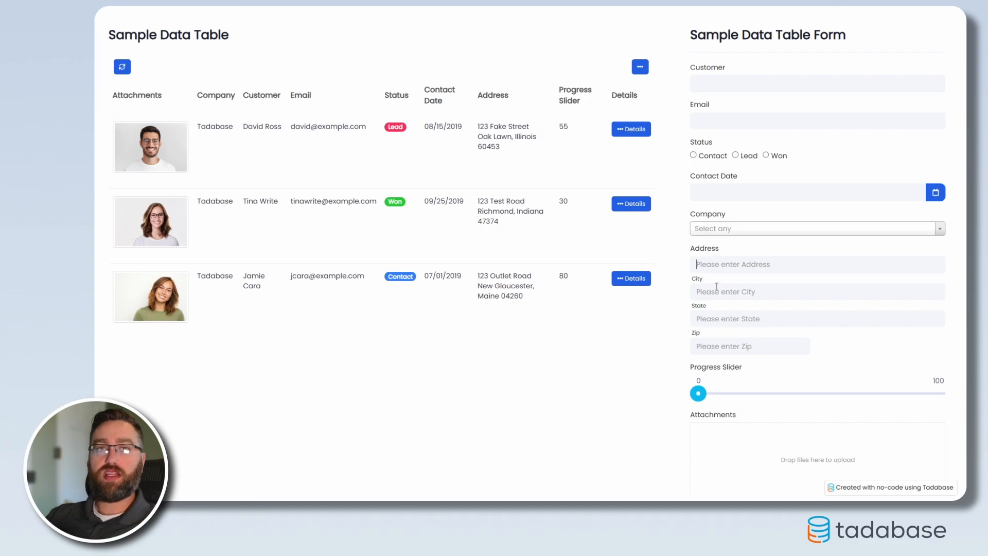
left_click(724, 231)
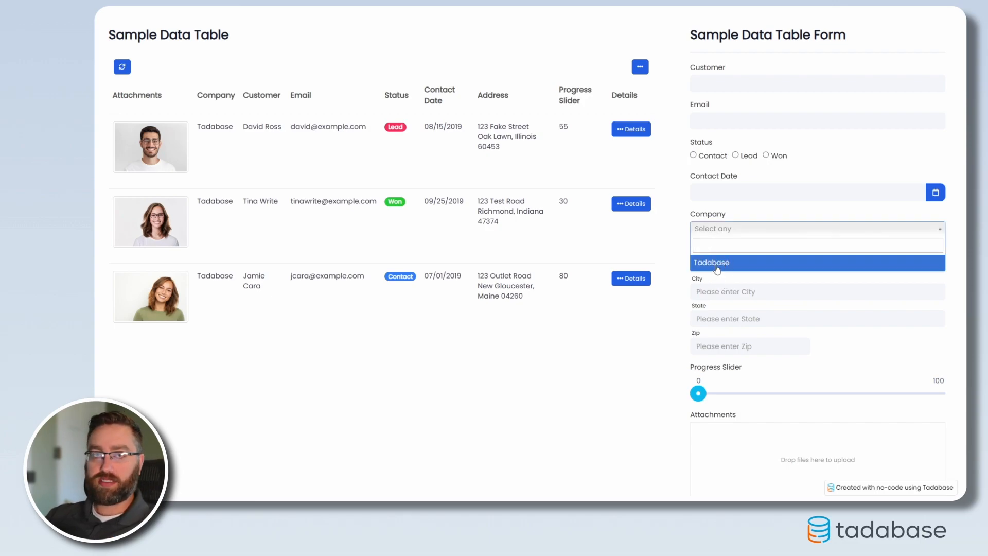
left_click(937, 194)
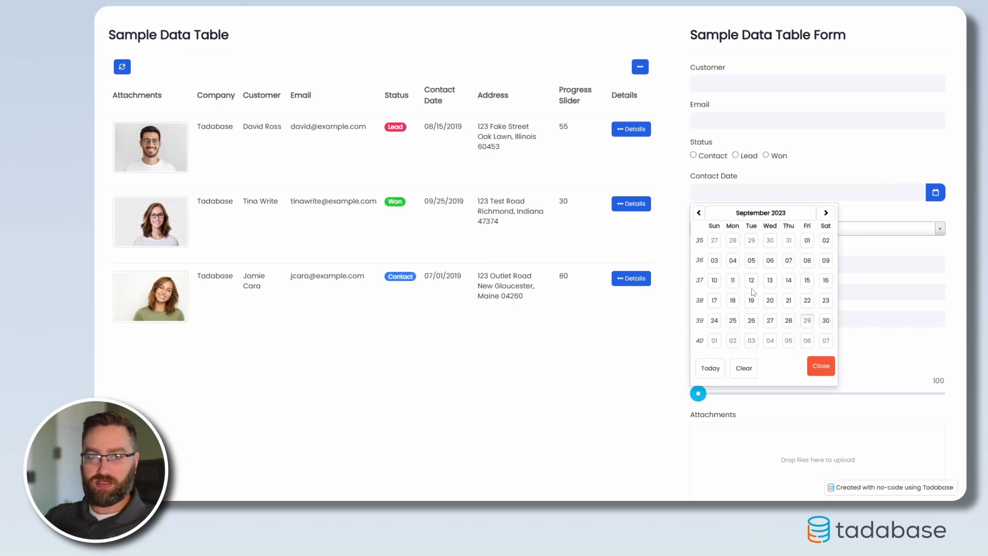
scroll(653, 408, "down", 2)
left_click_drag(698, 315, 820, 325)
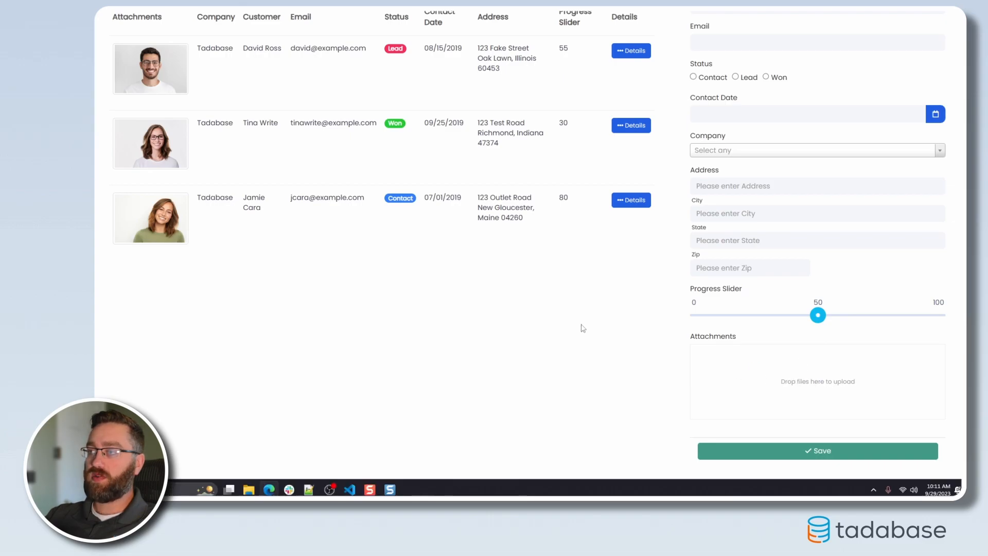
left_click(519, 18)
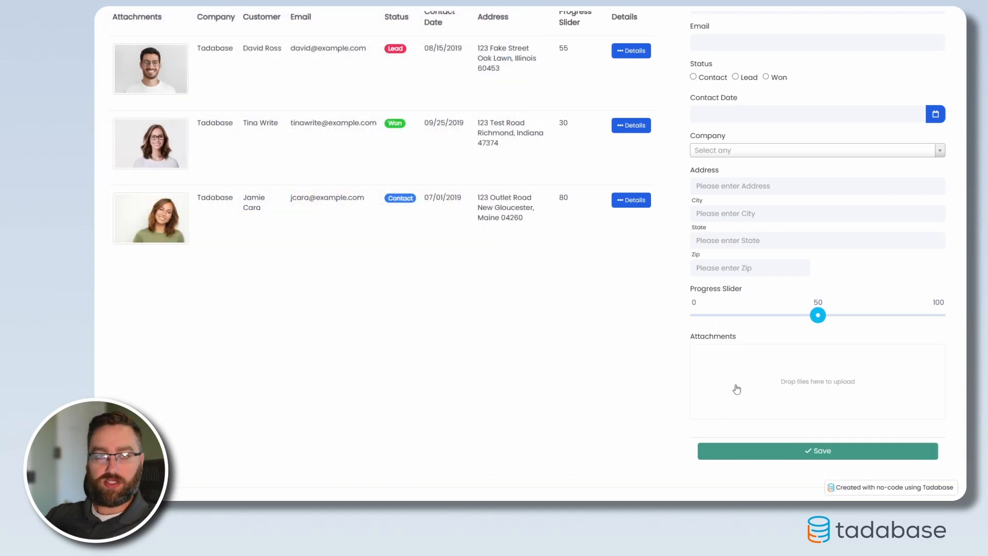
scroll(628, 403, "up", 3)
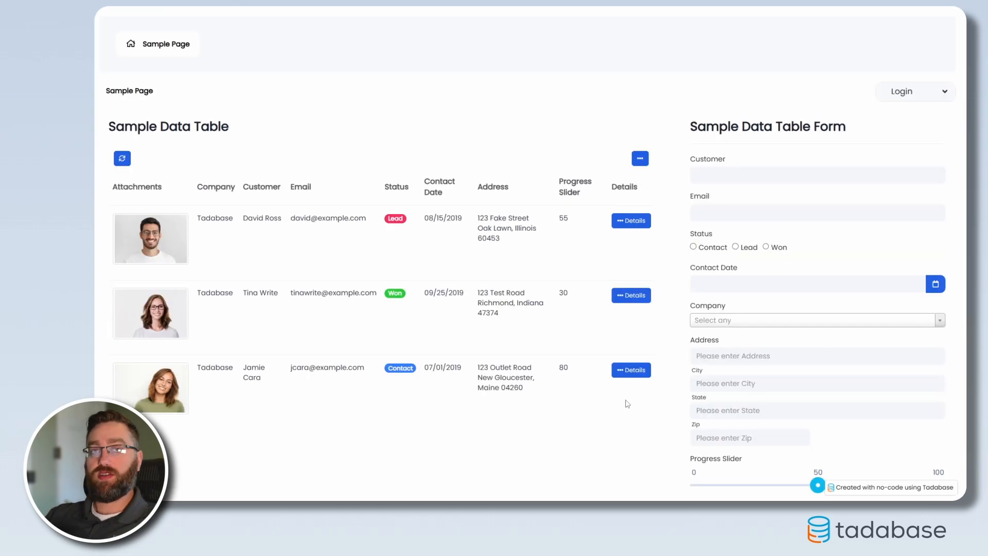
left_click_drag(742, 269, 689, 269)
left_click(749, 273)
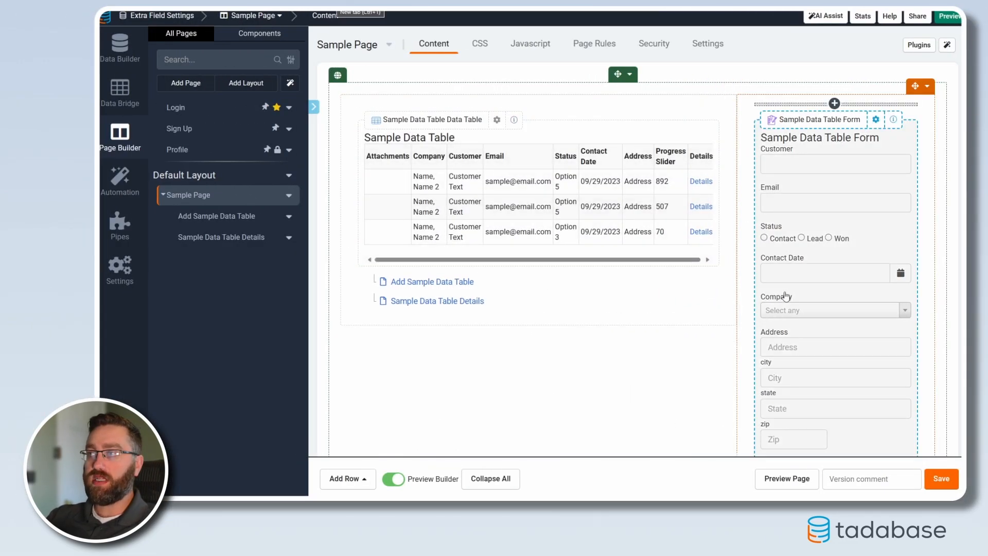
- In the Sample Data Table Form's settings, set the Contact Date field's date restriction to Past Date
left_click(876, 119)
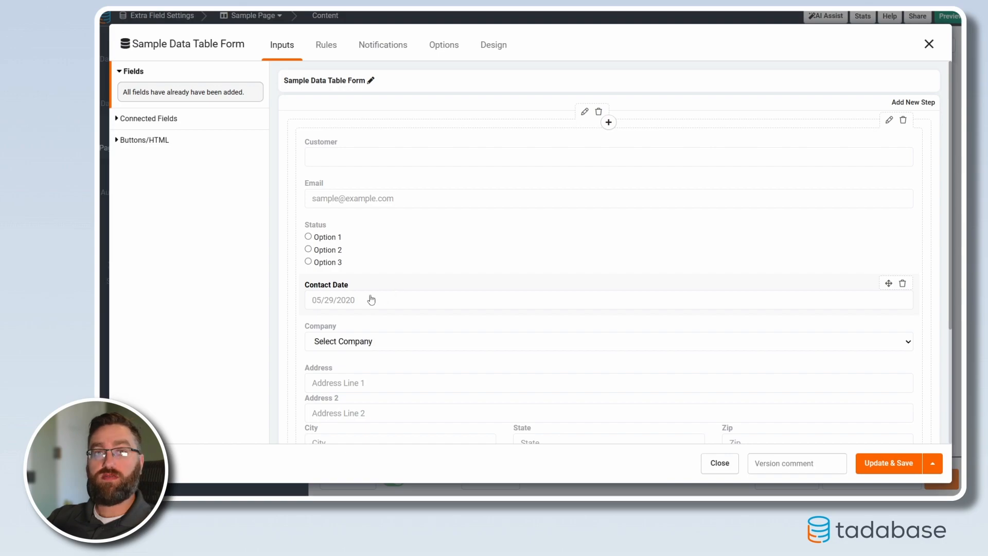
scroll(370, 307, "down", 3)
scroll(407, 335, "up", 3)
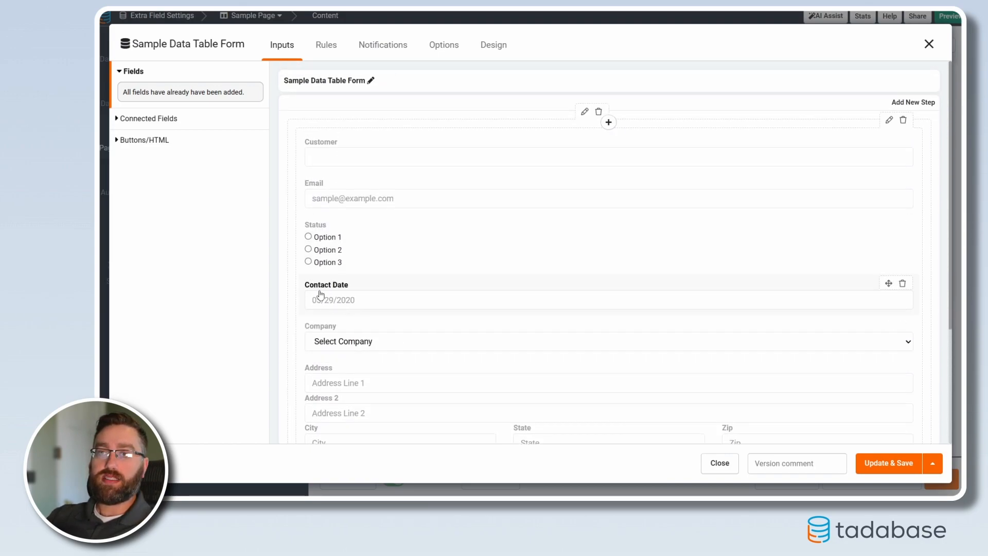
left_click(394, 304)
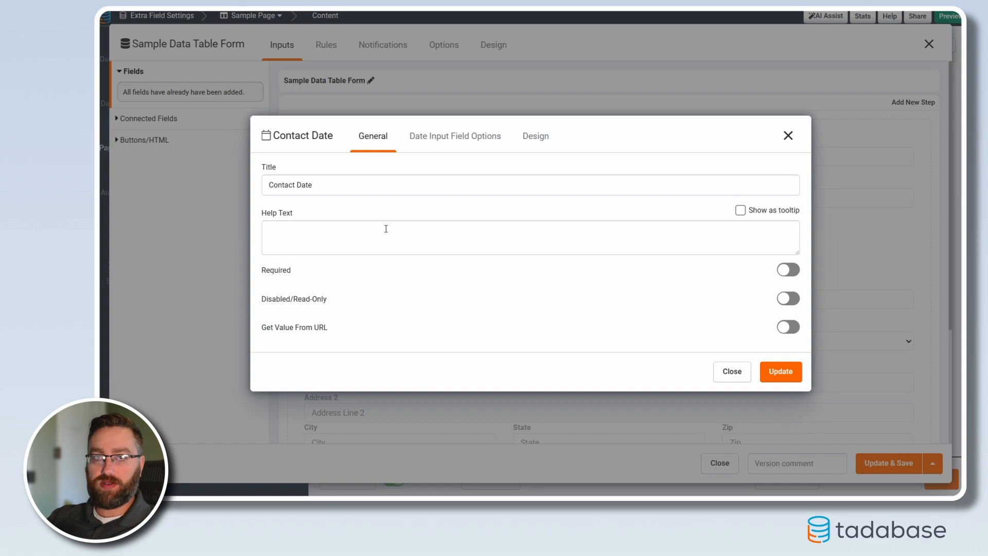
left_click(432, 141)
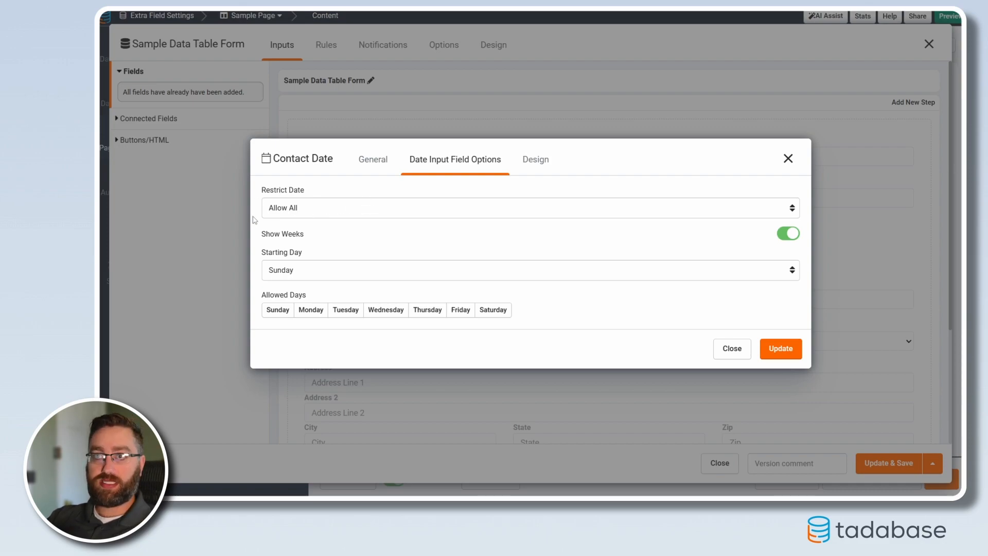
left_click(309, 211)
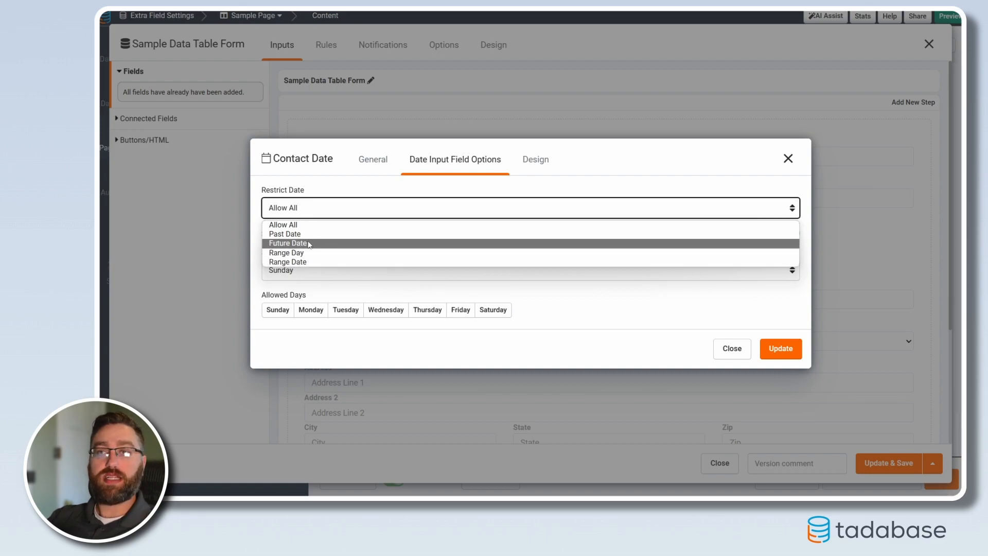
left_click(282, 234)
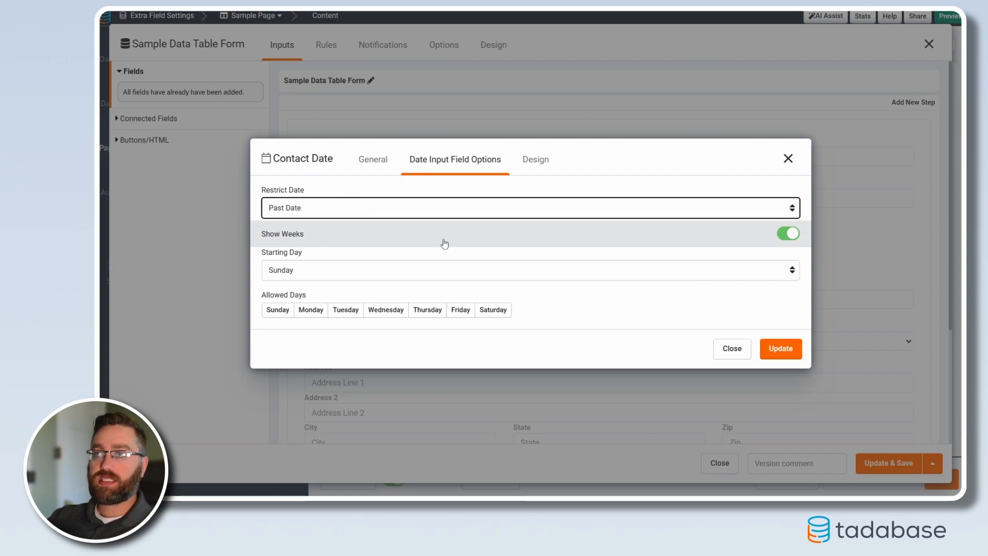
- Turn off Show Weeks and select Sunday and Saturday as allowed days for Contact Date, saving the form
left_click(736, 235)
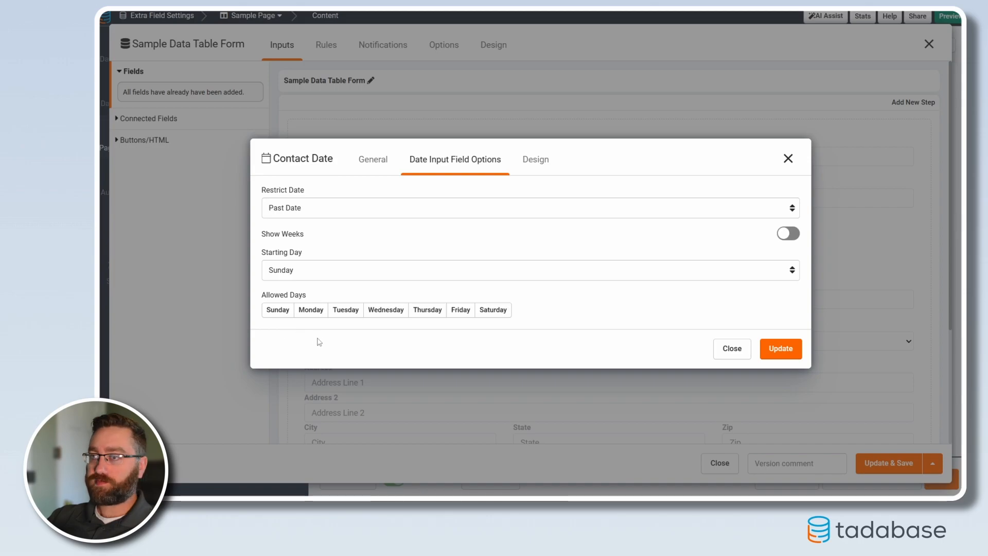
left_click(284, 313)
left_click(479, 313)
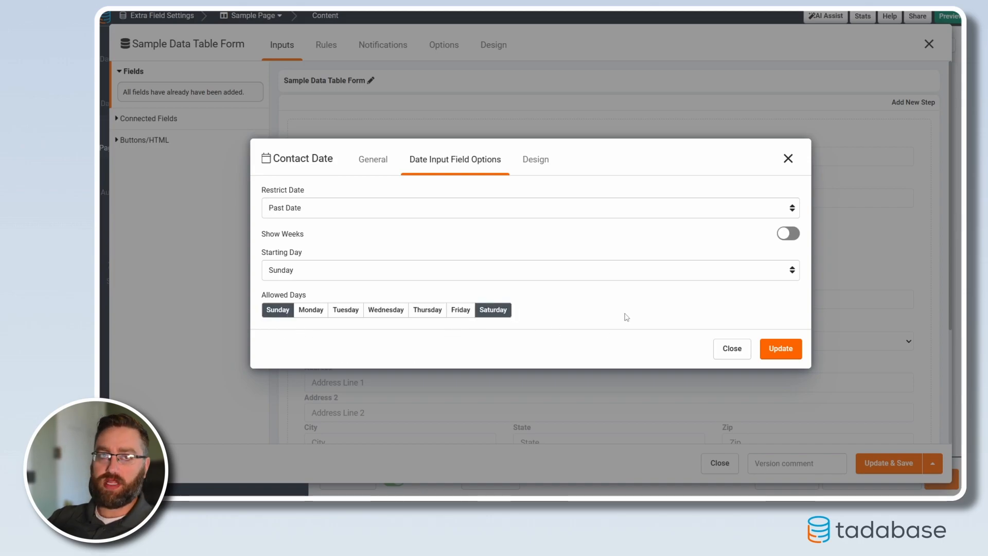
left_click(792, 355)
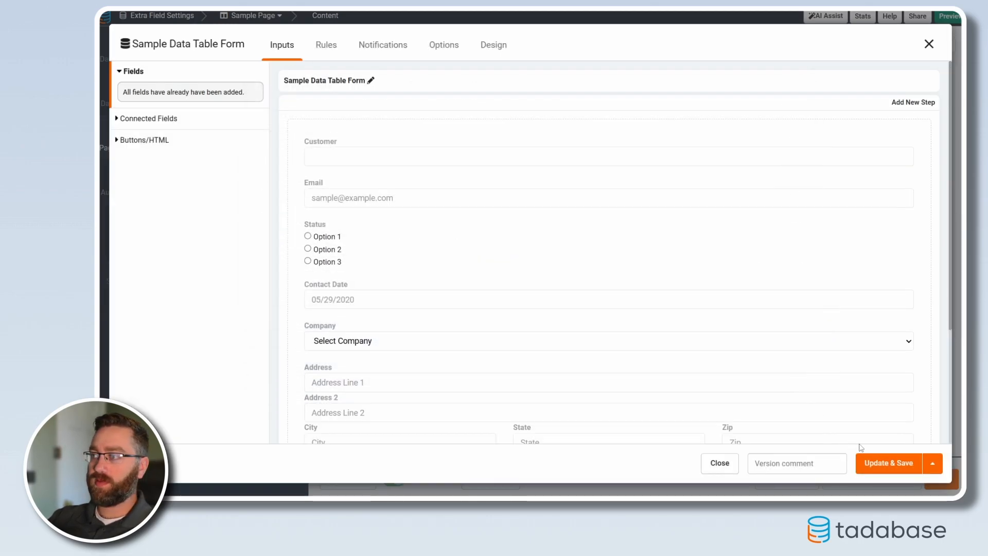
left_click(884, 463)
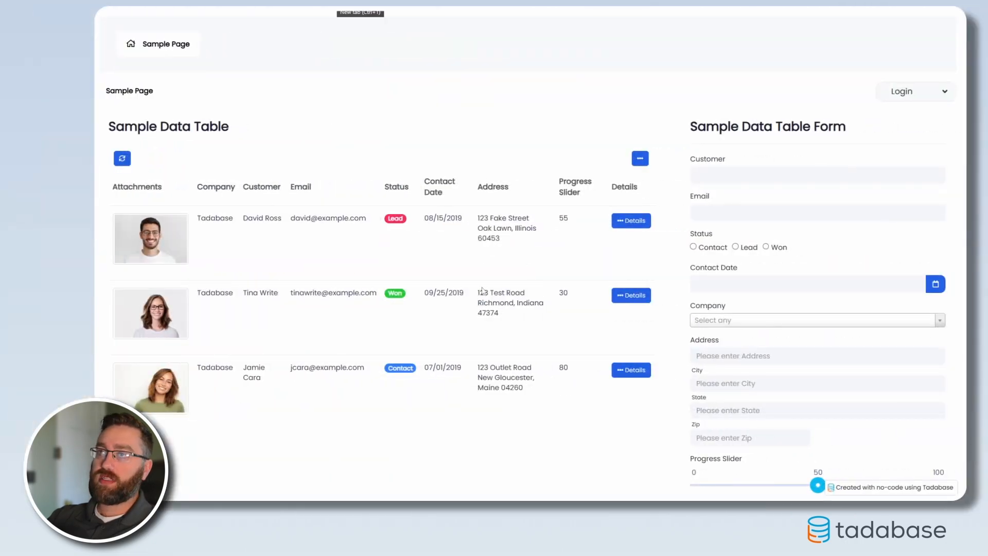
- Test the reloaded live form by choosing 10/25/2023 as the Contact Date, and check the Company selector
left_click(647, 300)
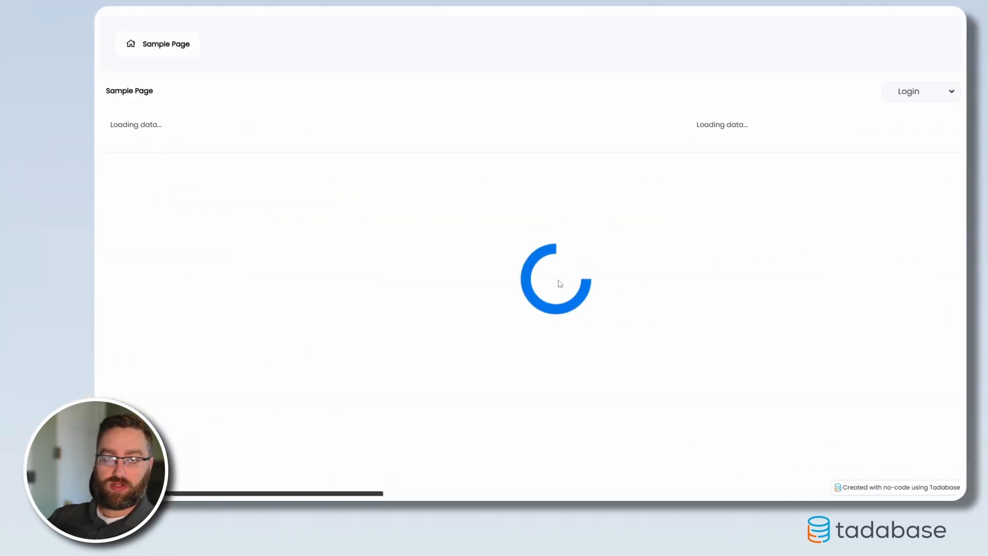
left_click(867, 288)
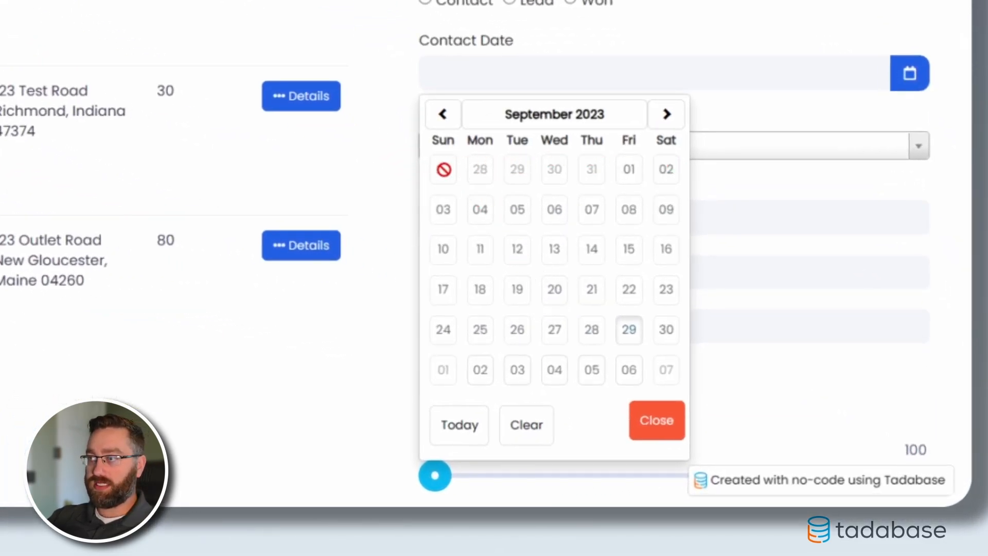
left_click(670, 124)
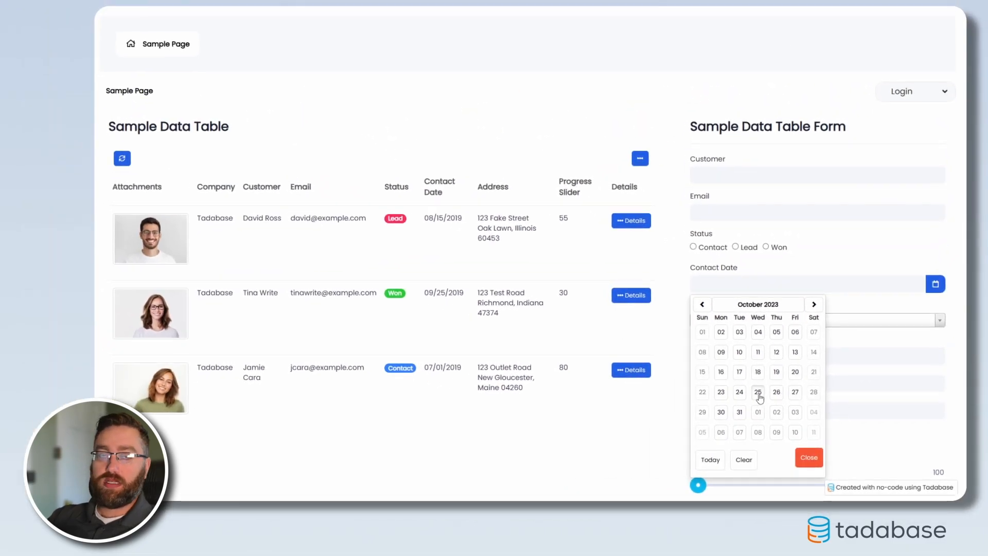
left_click(759, 394)
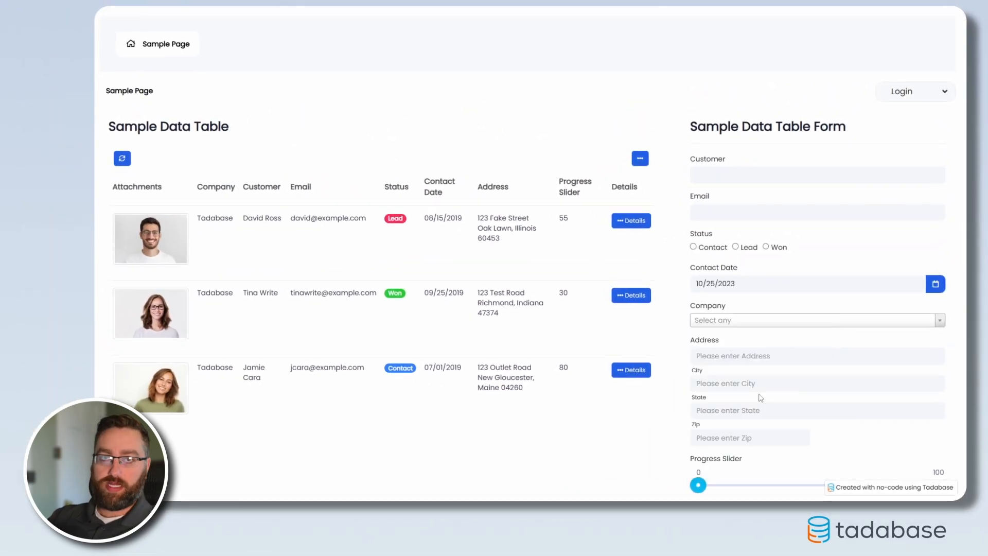
scroll(761, 398, "down", 2)
left_click(723, 230)
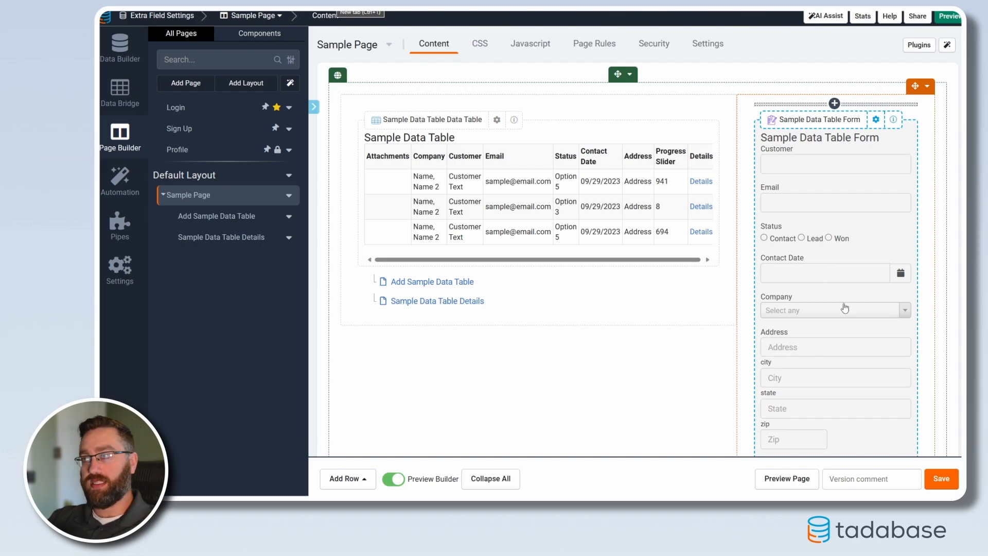
- In the form's settings, set the Company field's Connection Field Style to List View
left_click(816, 311)
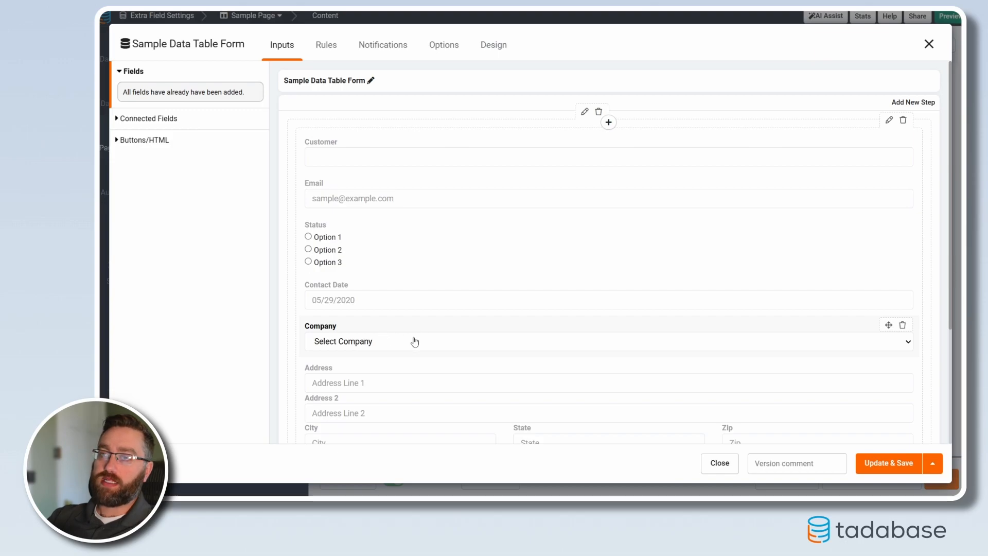
left_click(412, 341)
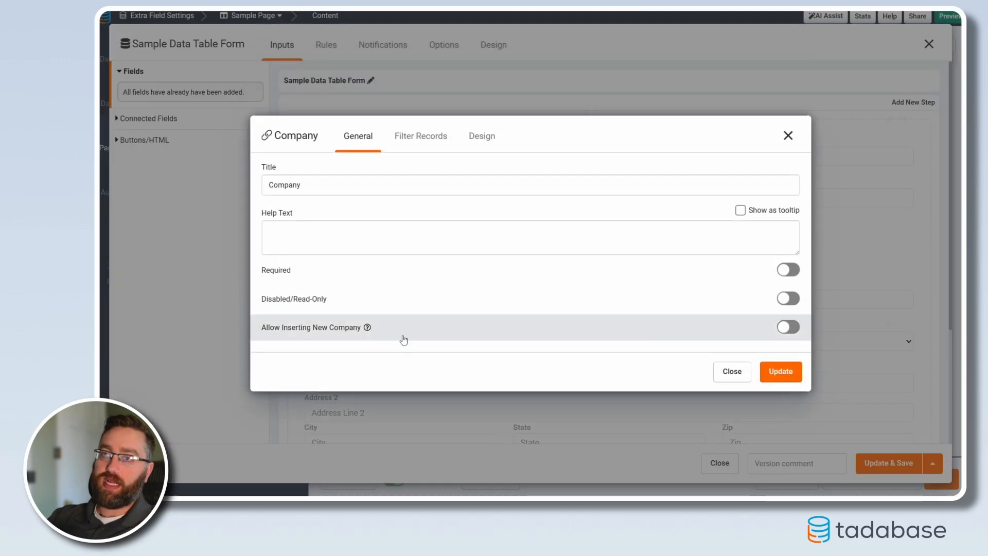
left_click(482, 145)
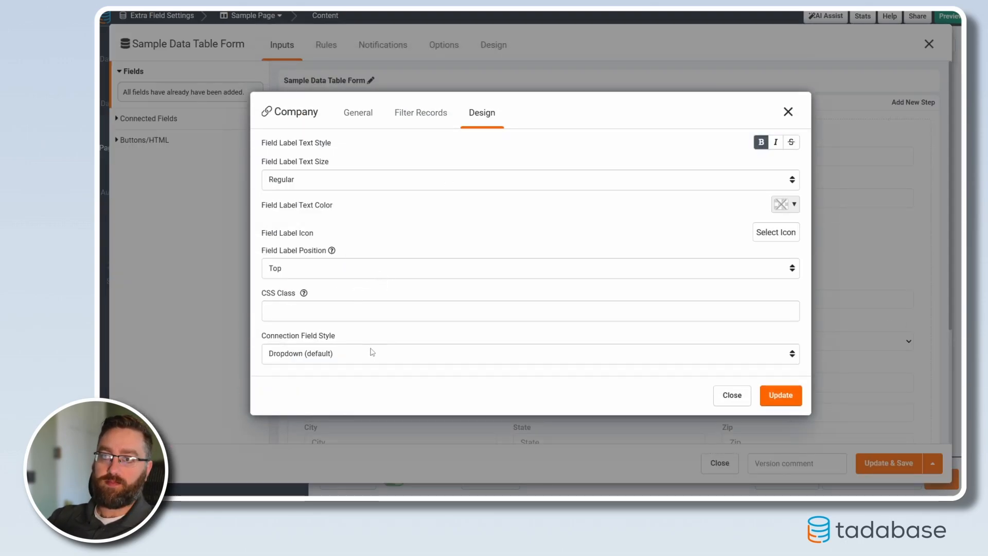
left_click(313, 355)
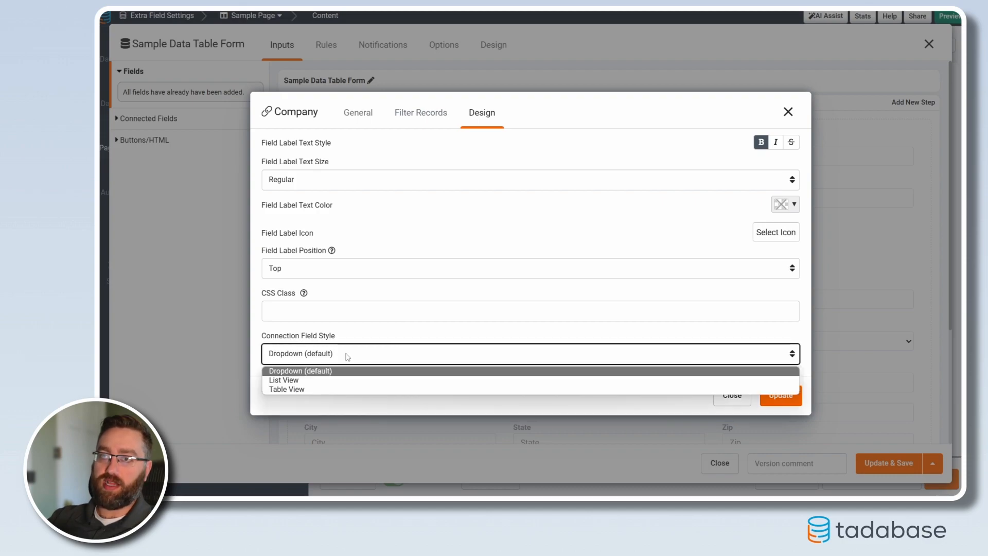
left_click(295, 381)
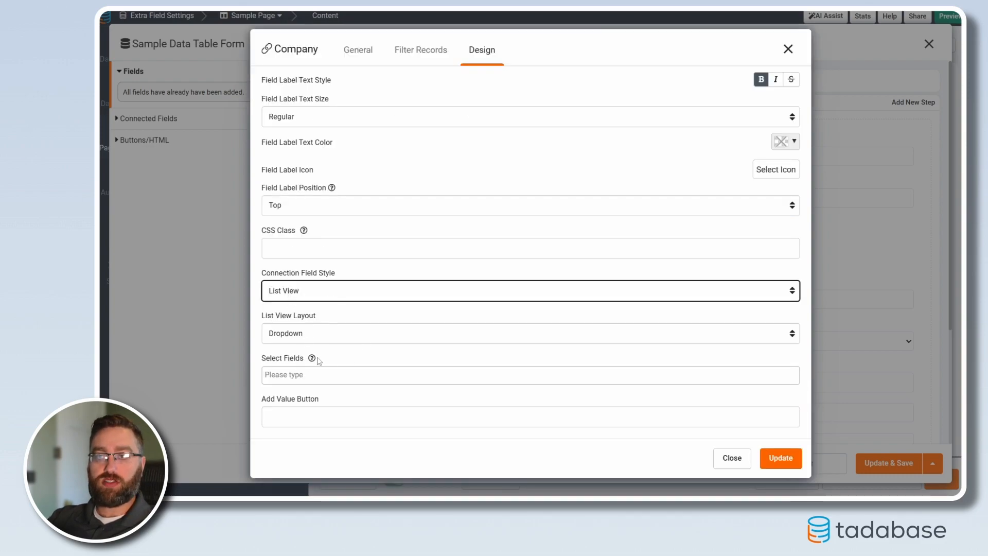
- Include Company Name, Logo and Website in the Company list view and save the form
left_click(288, 375)
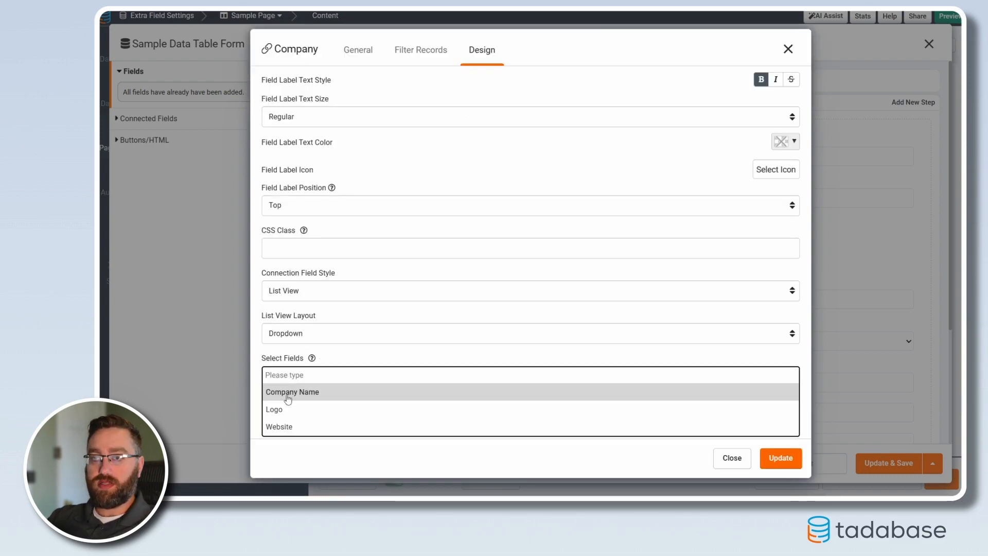
left_click(286, 392)
left_click(353, 375)
left_click(319, 410)
left_click(366, 380)
left_click(391, 422)
left_click(778, 463)
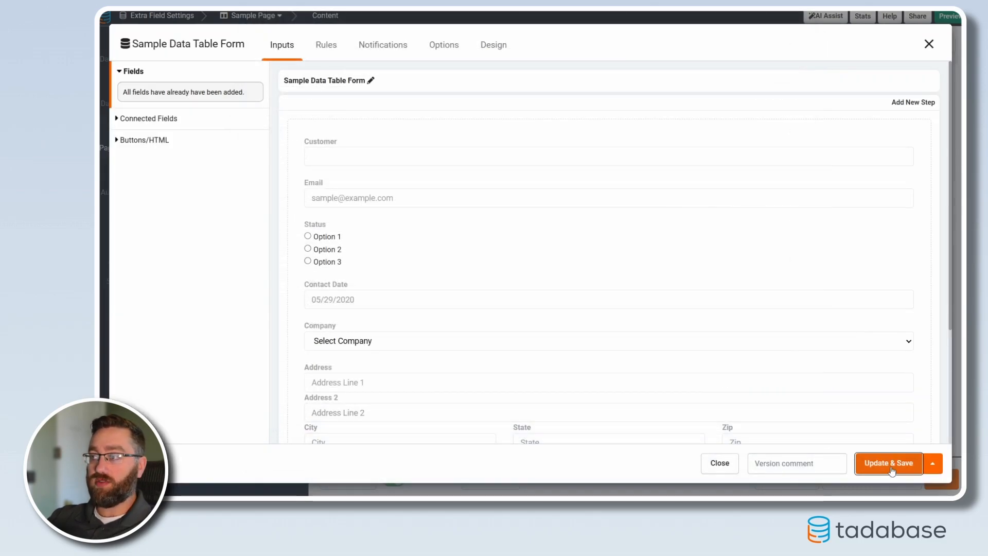
left_click(889, 463)
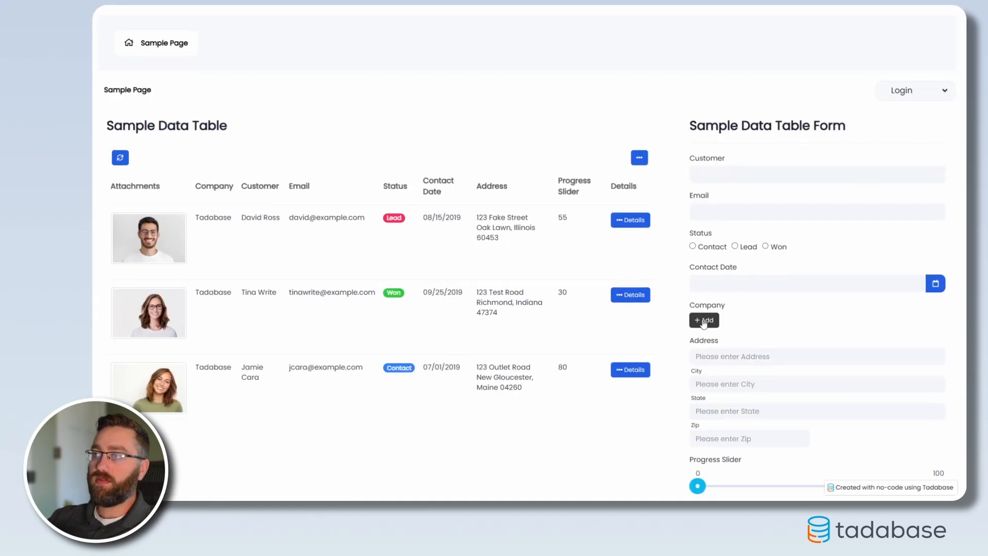
- On the live form, add Tadabase as the company and fill in the address from an autocomplete suggestion
left_click(708, 320)
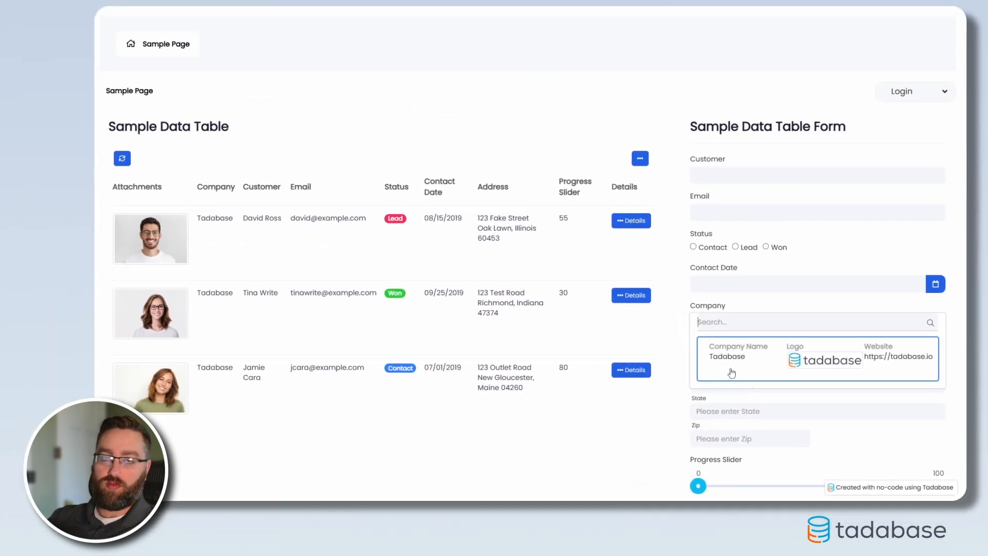
left_click(767, 376)
scroll(723, 238, "down", 3)
type("123 fake")
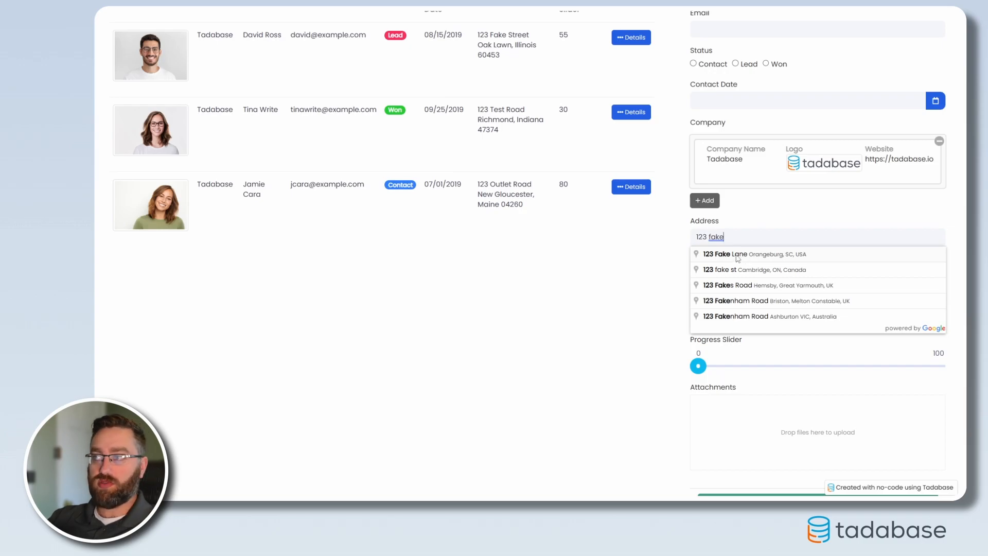
left_click(738, 259)
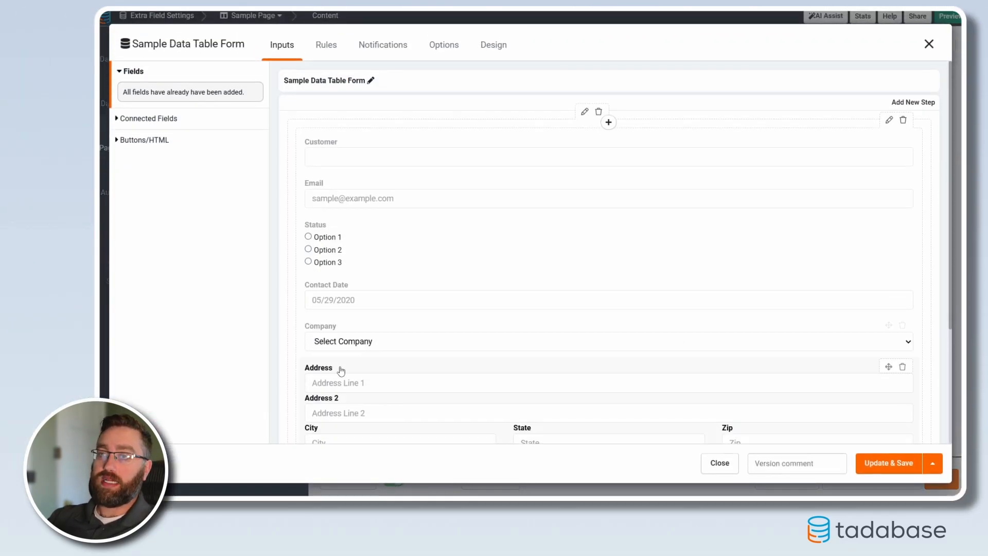
- Enable the Get Current Location Button for the Address field, save the form, and check the address inputs on the live page
left_click(343, 370)
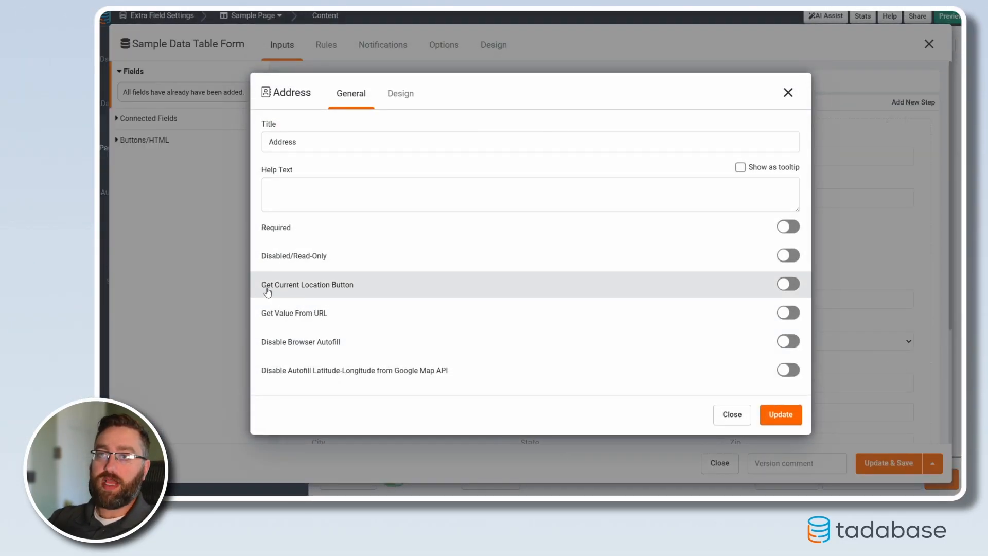
left_click(782, 285)
left_click(772, 418)
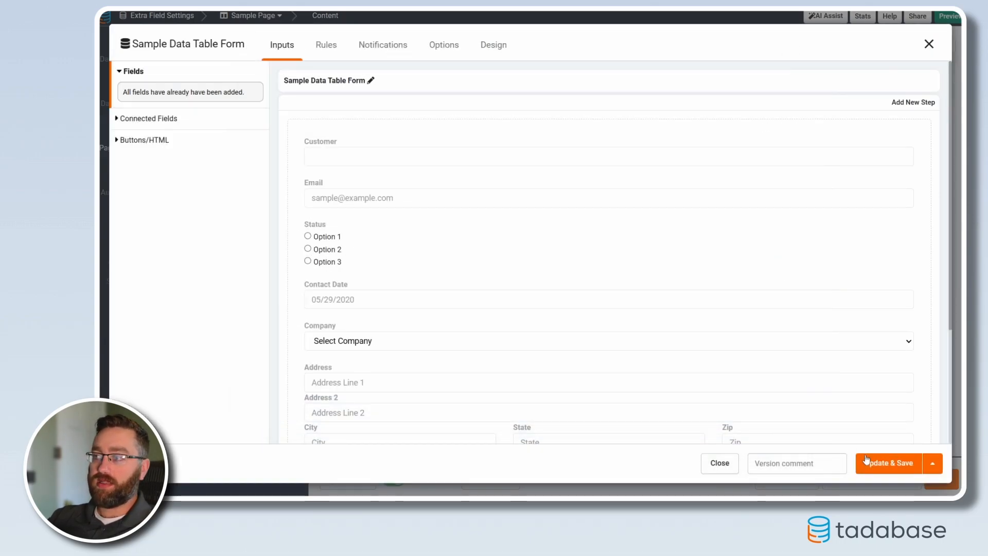
left_click(870, 463)
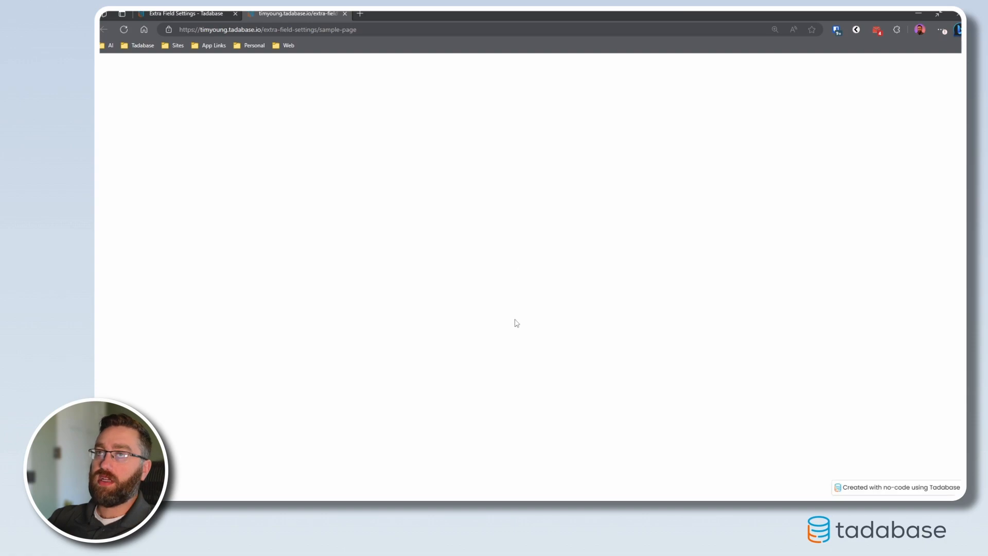
scroll(634, 353, "down", 3)
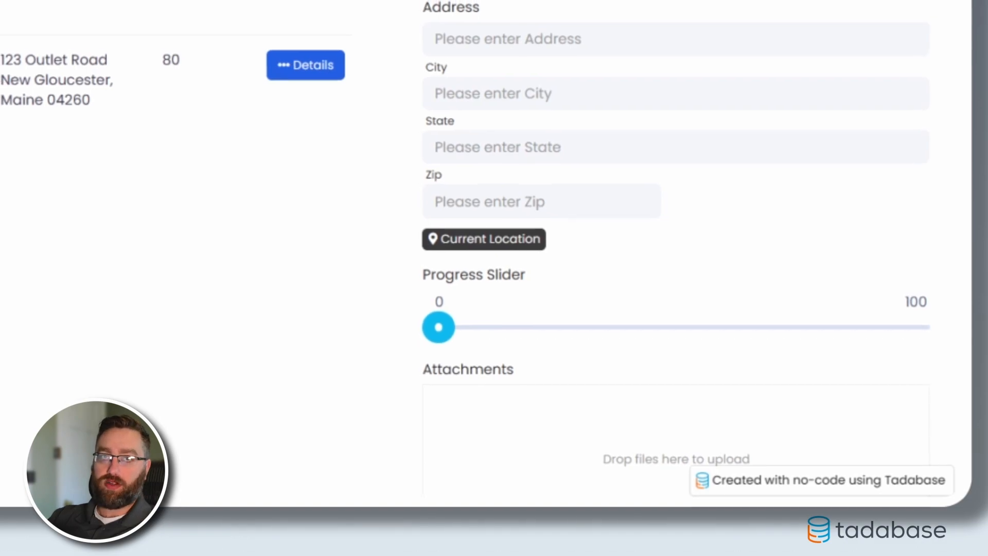
scroll(631, 395, "down", 2)
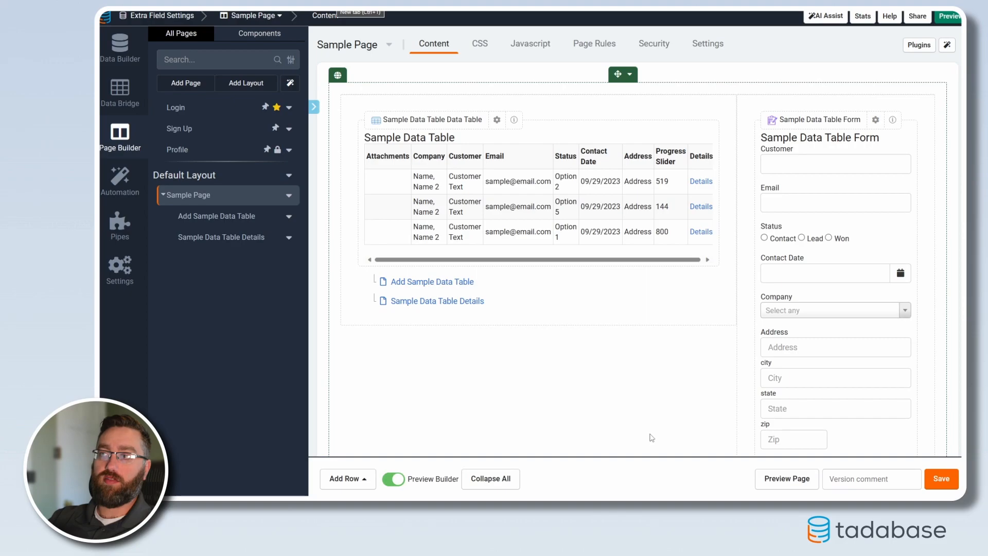
- Open the Attachments field's settings in the Sample Data Table Form and look over its resize options for width, height and quality
scroll(631, 382, "down", 2)
scroll(631, 382, "down", 2)
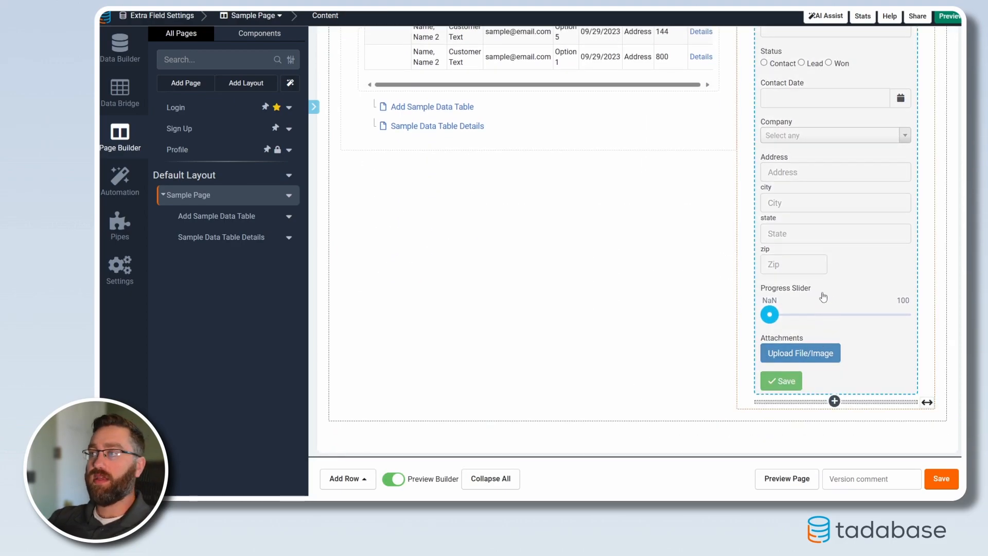
left_click(824, 303)
scroll(642, 416, "down", 3)
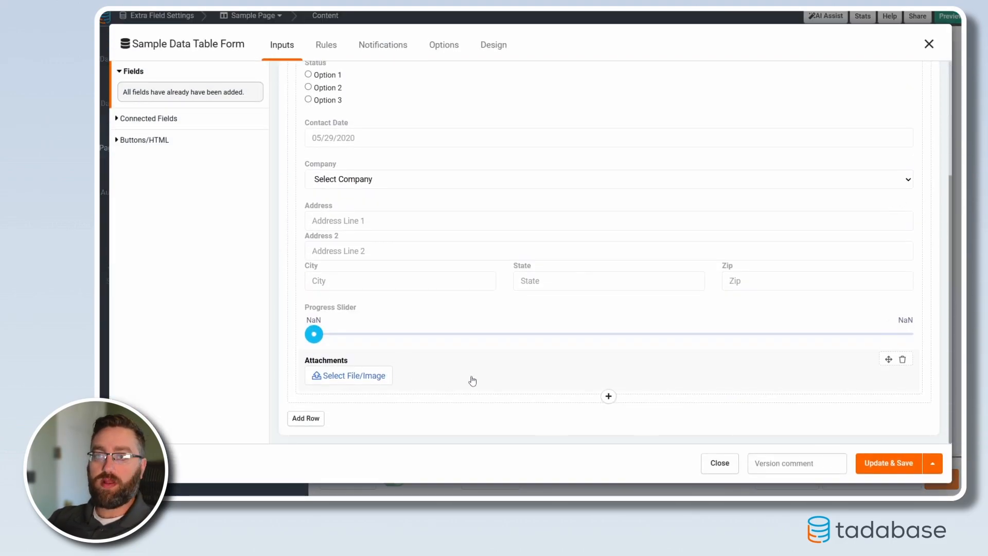
left_click(468, 352)
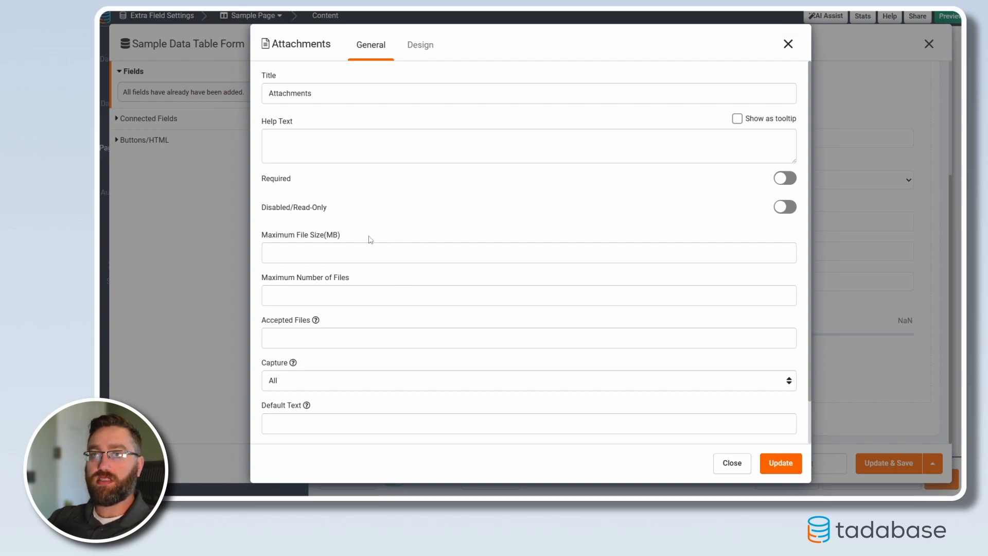
scroll(361, 237, "down", 1)
left_click(312, 427)
left_click(517, 428)
left_click(694, 433)
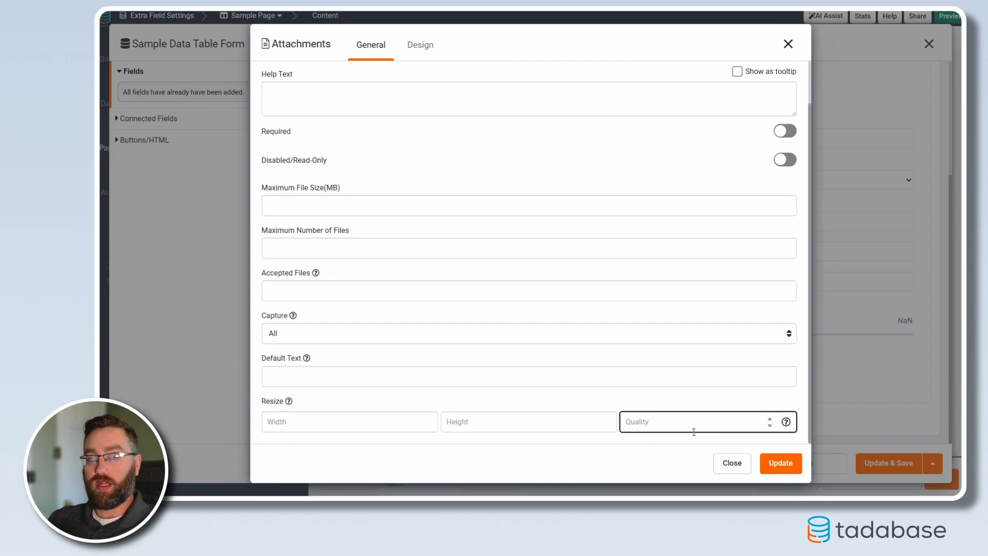
scroll(398, 282, "up", 1)
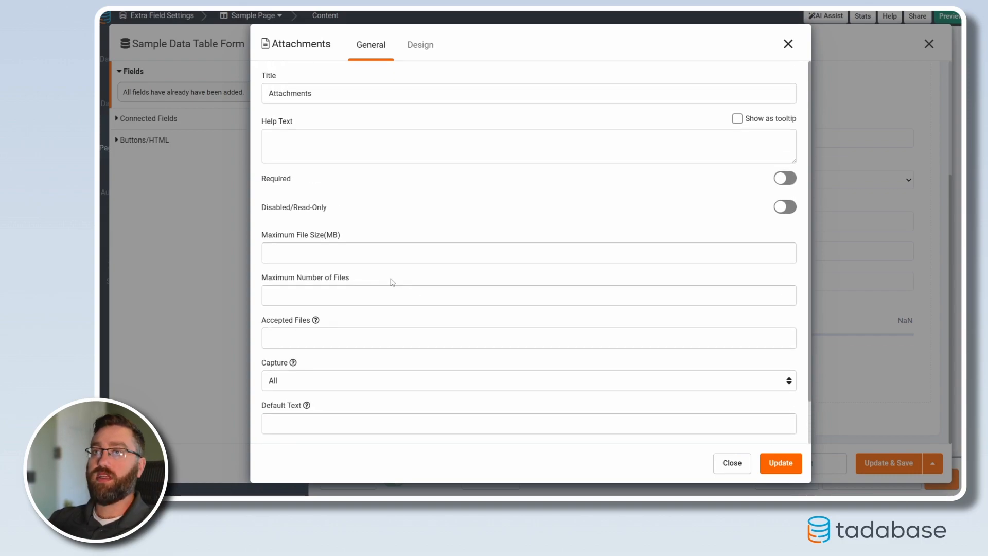
- Examine the Attachments field's Maximum File Size, Maximum Number of Files and Accepted Files settings, including the accepted-files help
left_click(330, 255)
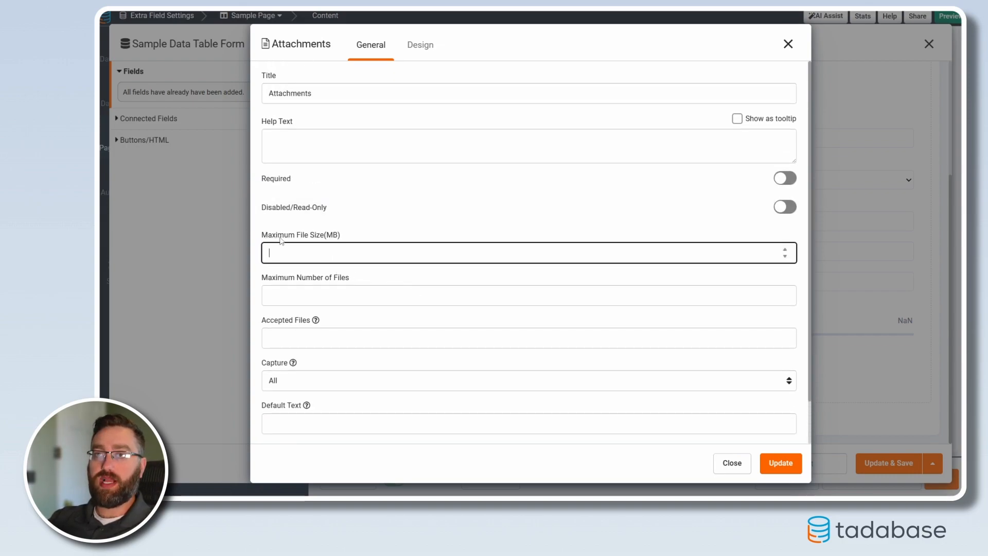
left_click(285, 294)
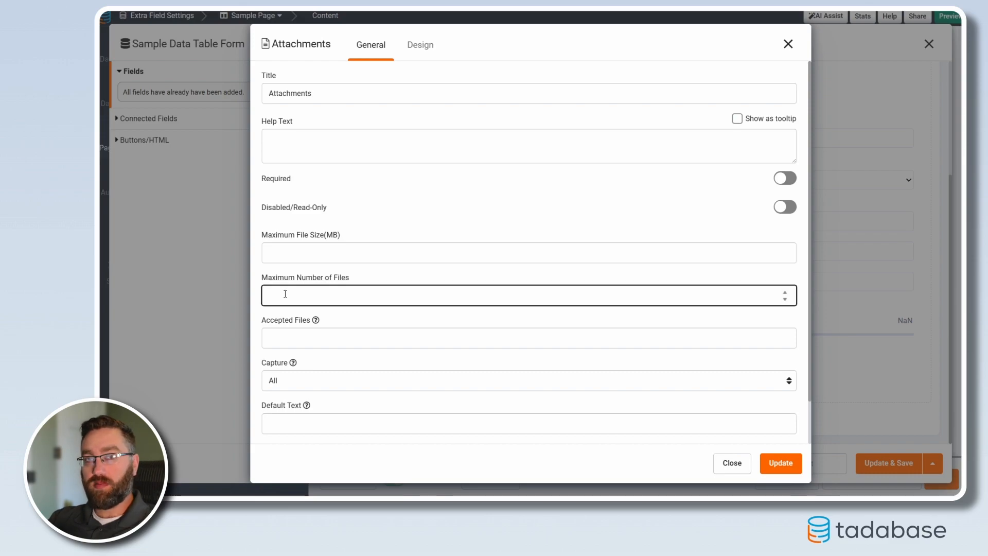
left_click(302, 335)
mouse_move(316, 321)
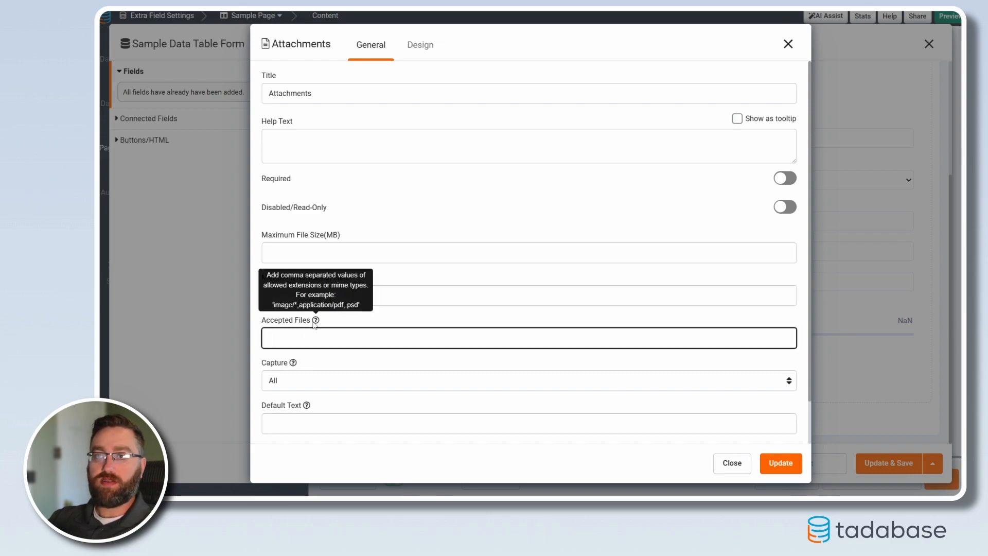
scroll(307, 353, "down", 1)
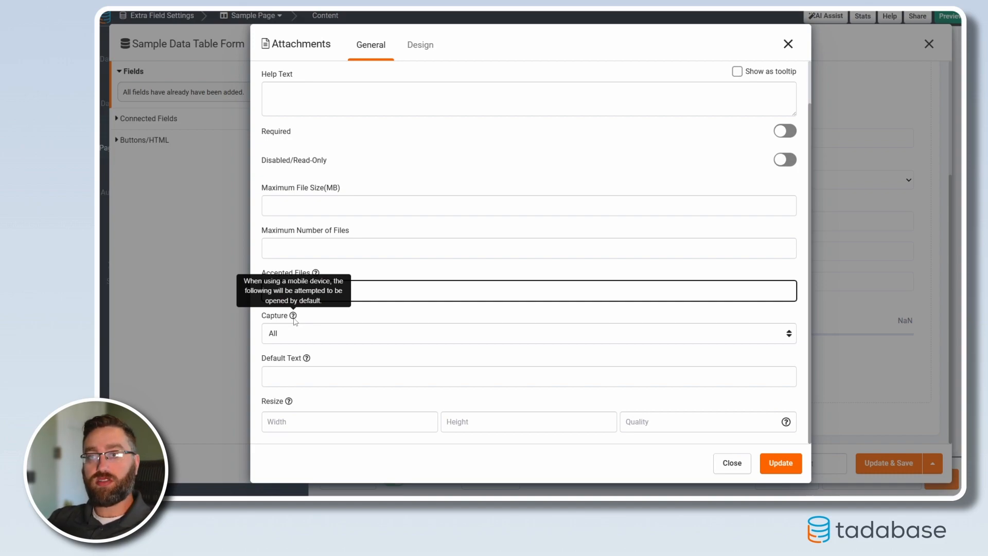
- Examine the Attachments field's Capture choices, Default Text setting, and resize width, height and quality inputs
left_click(303, 340)
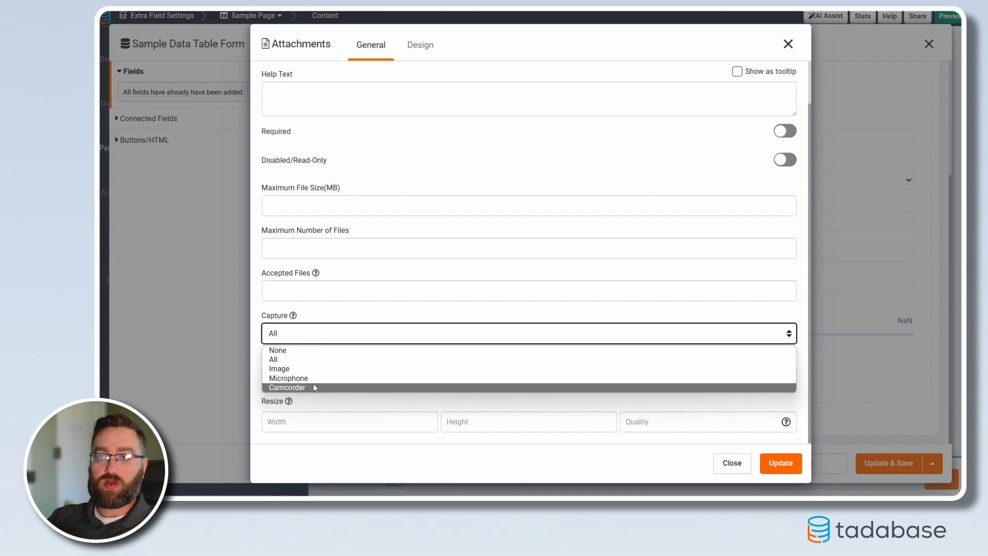
left_click(310, 319)
left_click(304, 372)
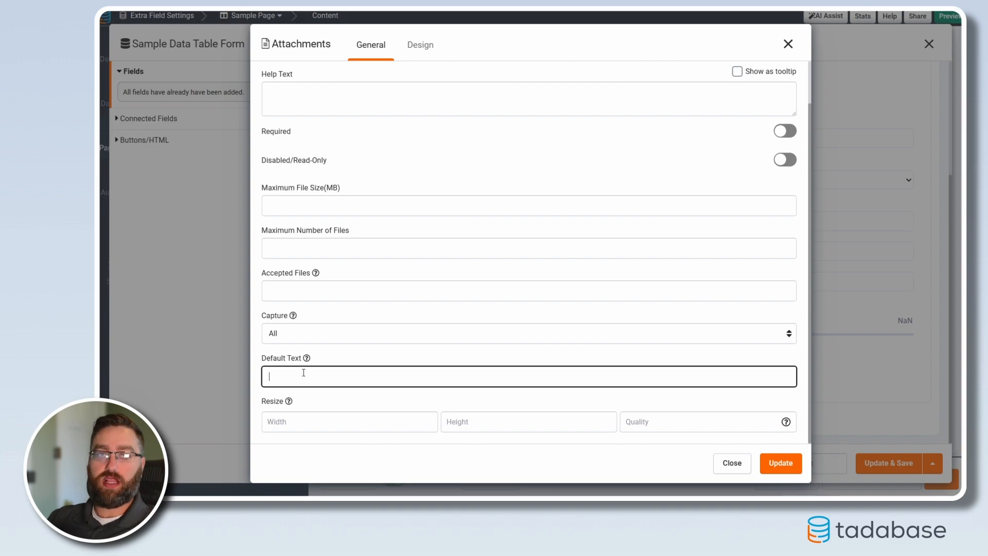
left_click(304, 418)
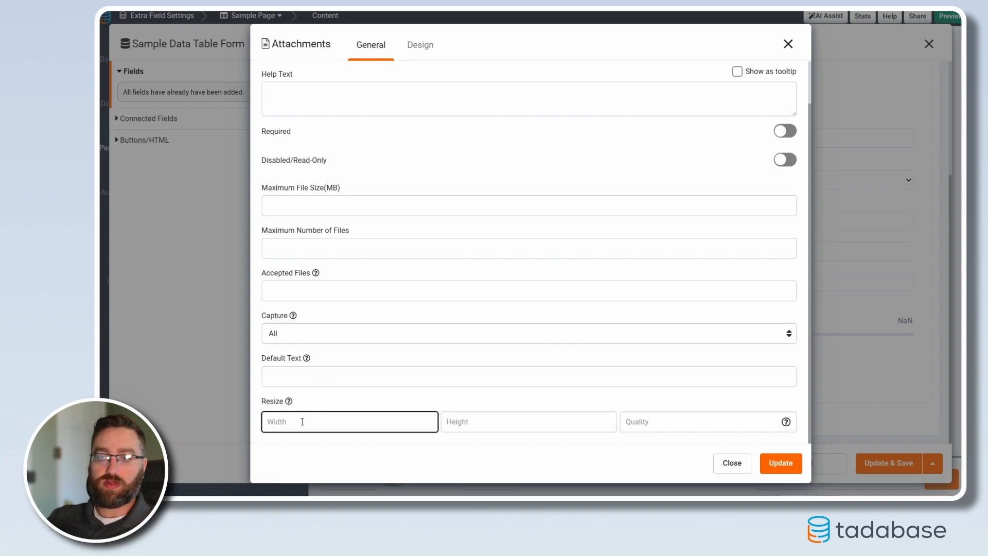
left_click(519, 423)
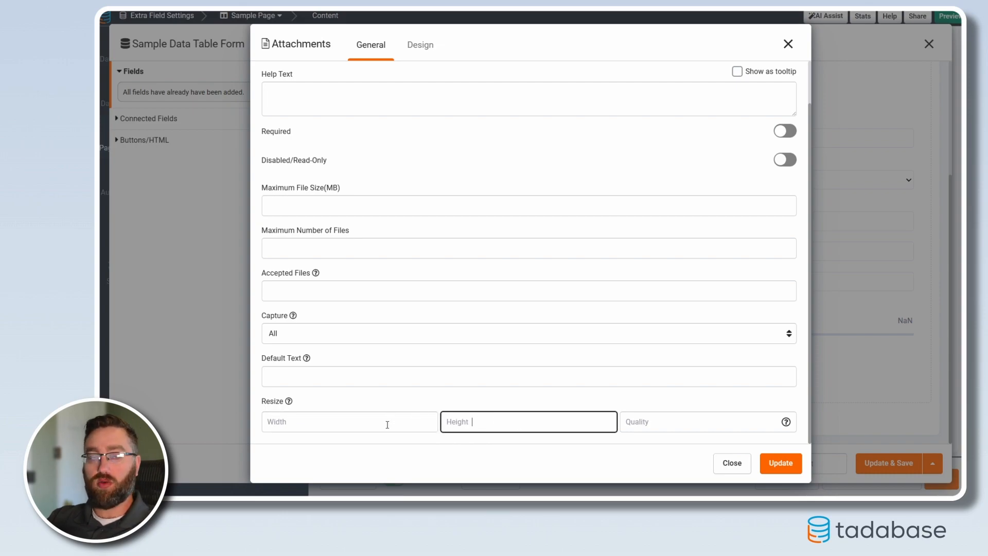
left_click(671, 425)
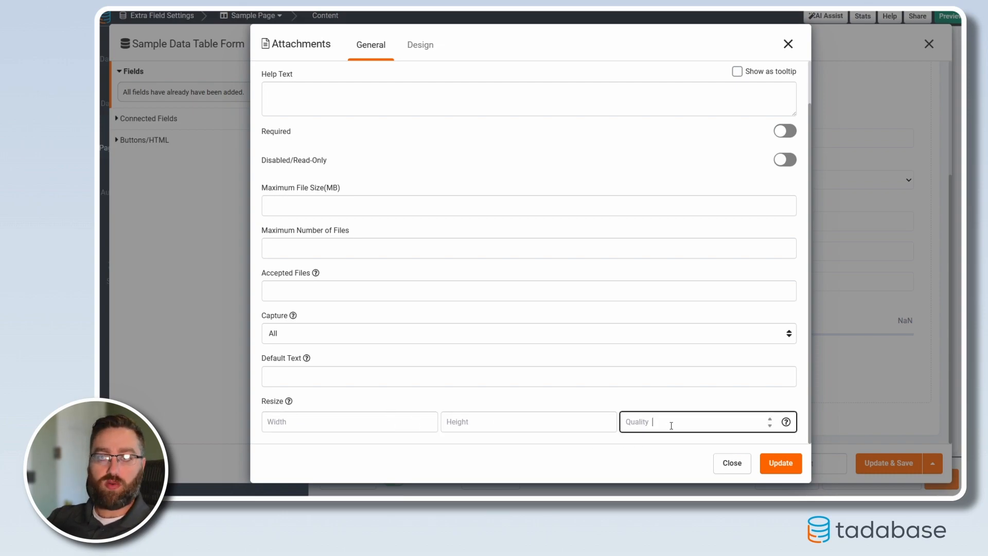
left_click(444, 396)
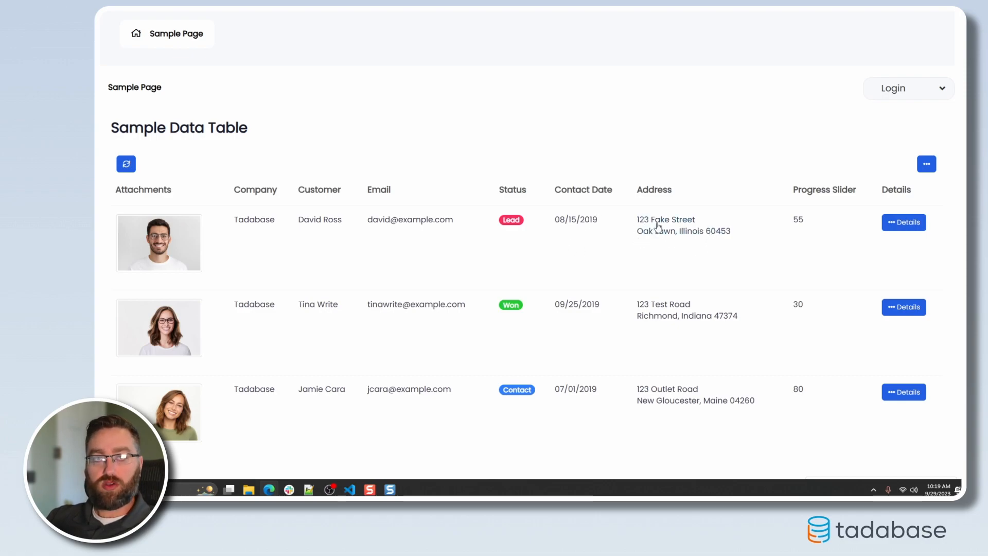
left_click_drag(813, 221, 782, 225)
left_click(783, 225)
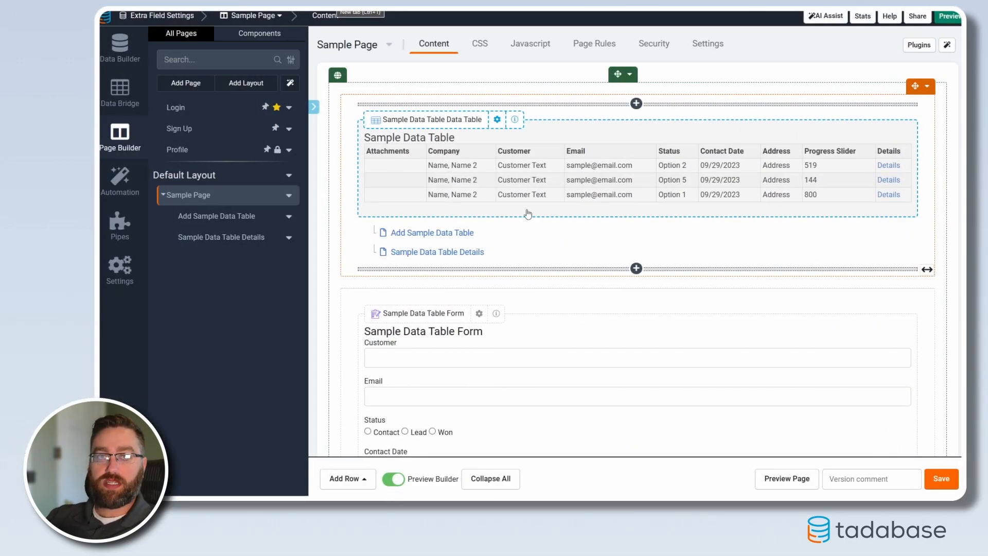
- In the Sample Data Table component, review the Contact Date column's date formats and set its Output Format to Stop Watch
left_click(465, 166)
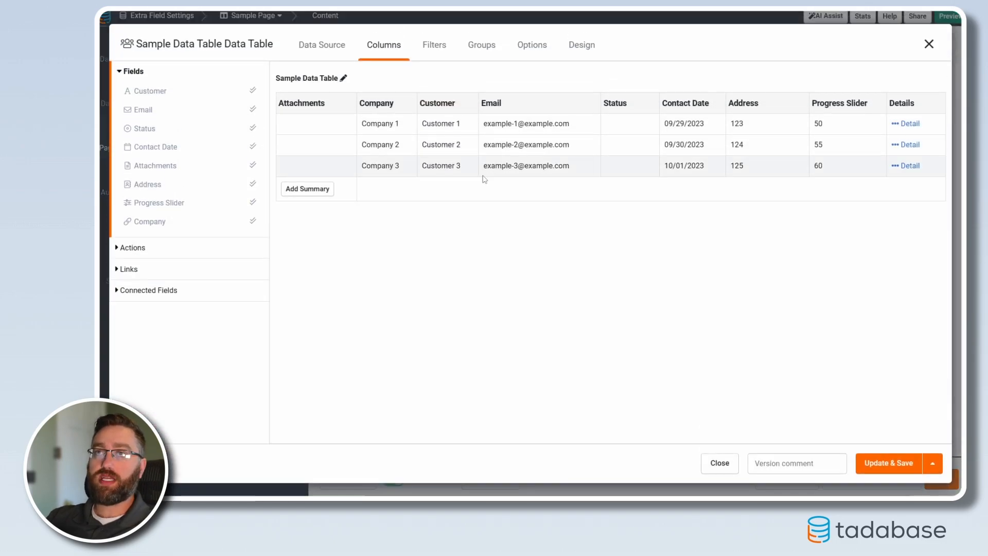
left_click(656, 102)
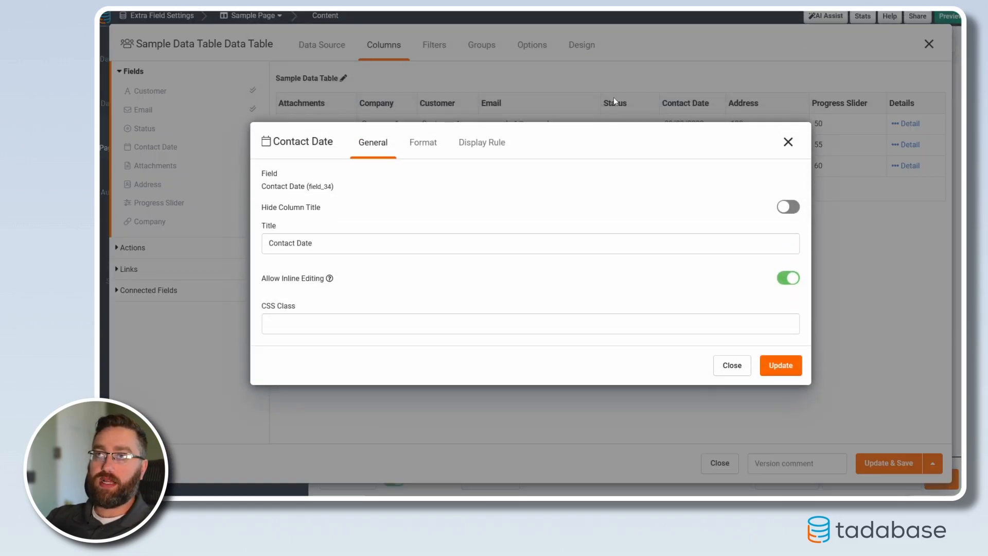
left_click(419, 146)
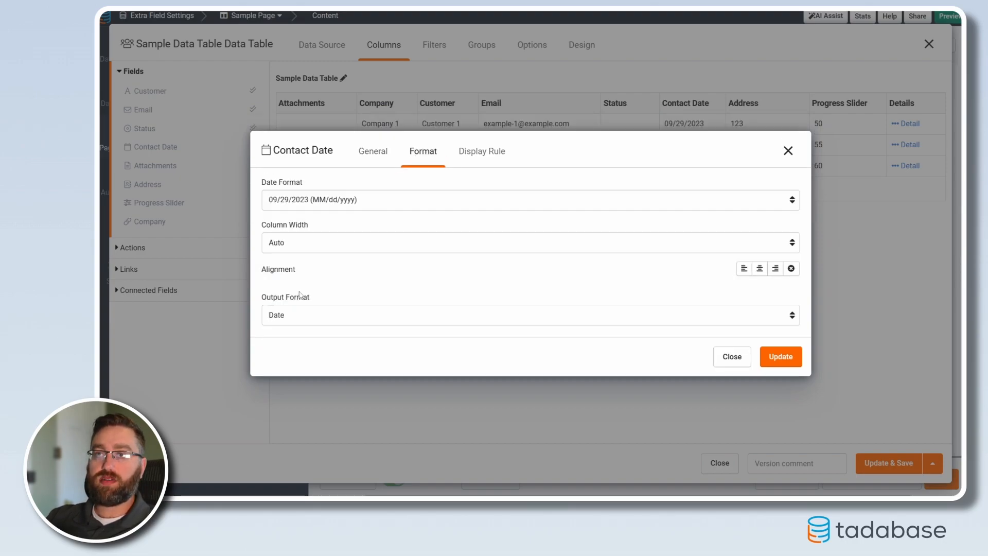
left_click(310, 201)
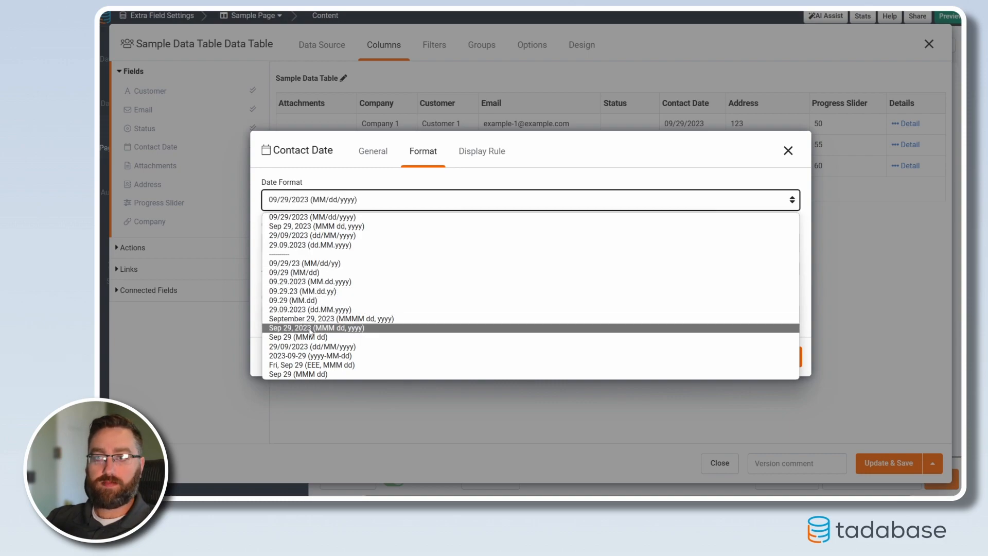
left_click(341, 211)
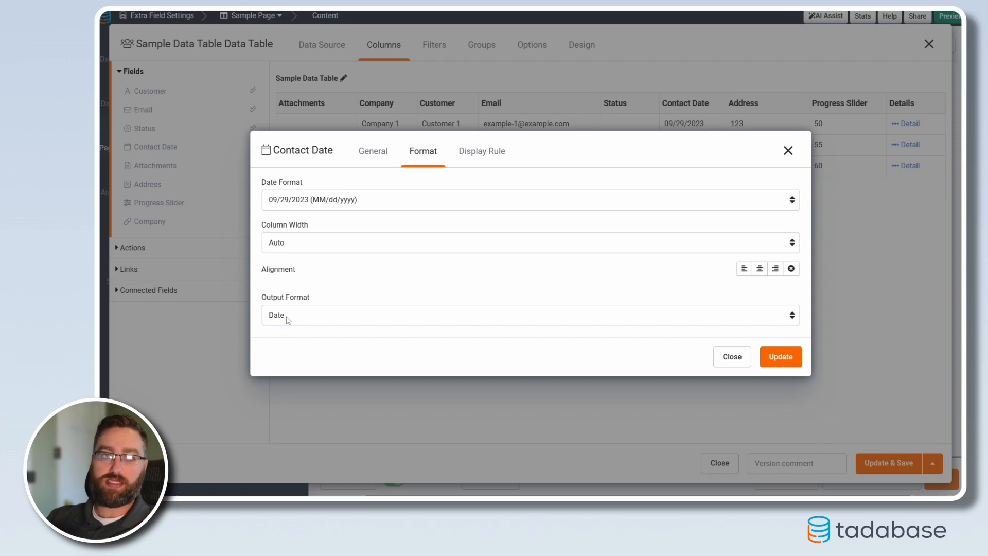
left_click(286, 316)
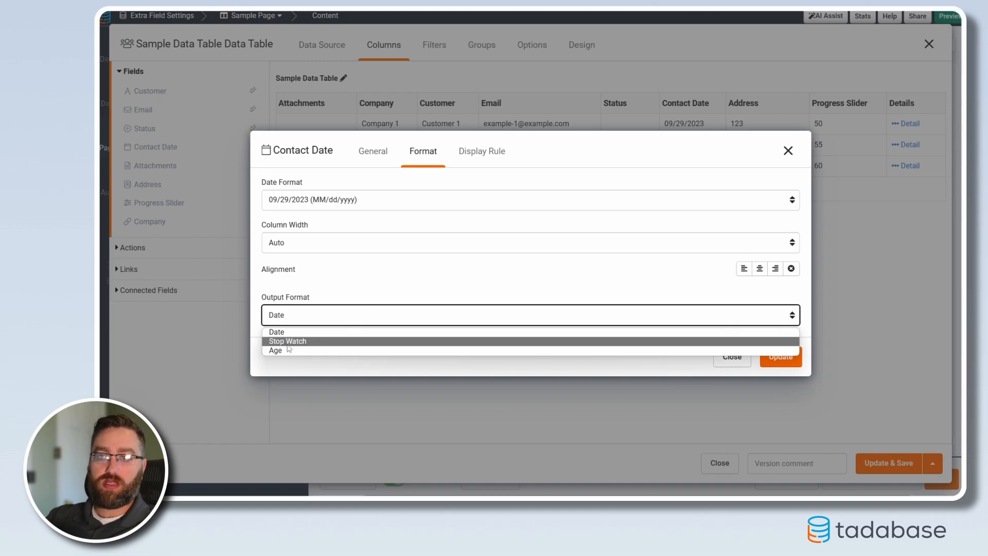
left_click(288, 341)
left_click(788, 357)
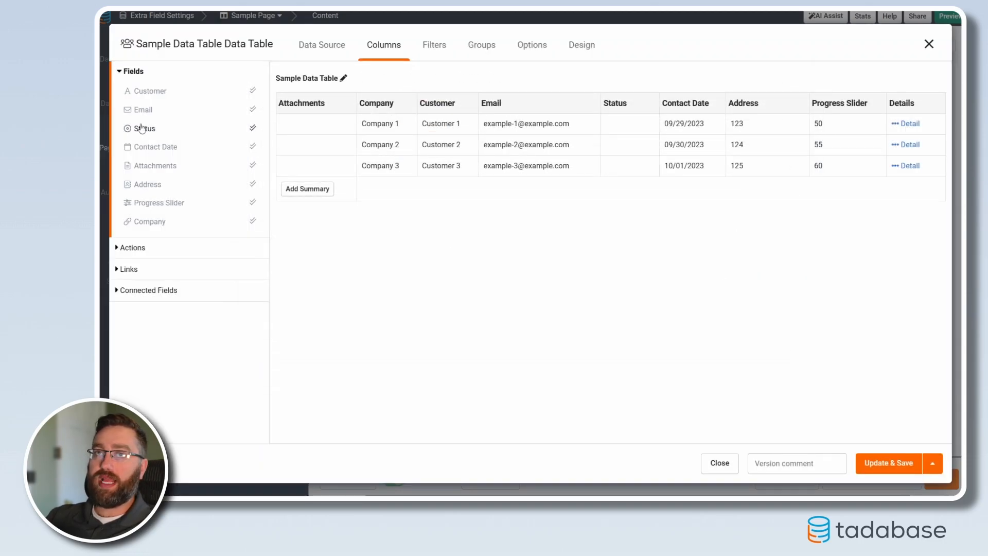
- Add a second Contact Date column beside the first and set its Output Format to Age with Include Month and Include Days enabled
left_click(155, 151)
left_click_drag(898, 103, 729, 111)
left_click(712, 103)
left_click(426, 150)
left_click(301, 316)
left_click(289, 350)
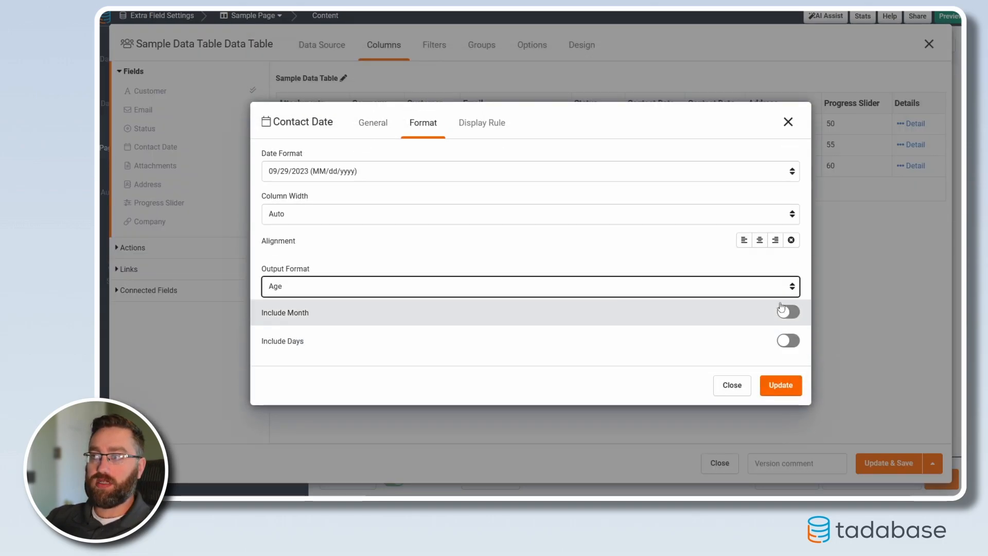
left_click(298, 315)
left_click(309, 341)
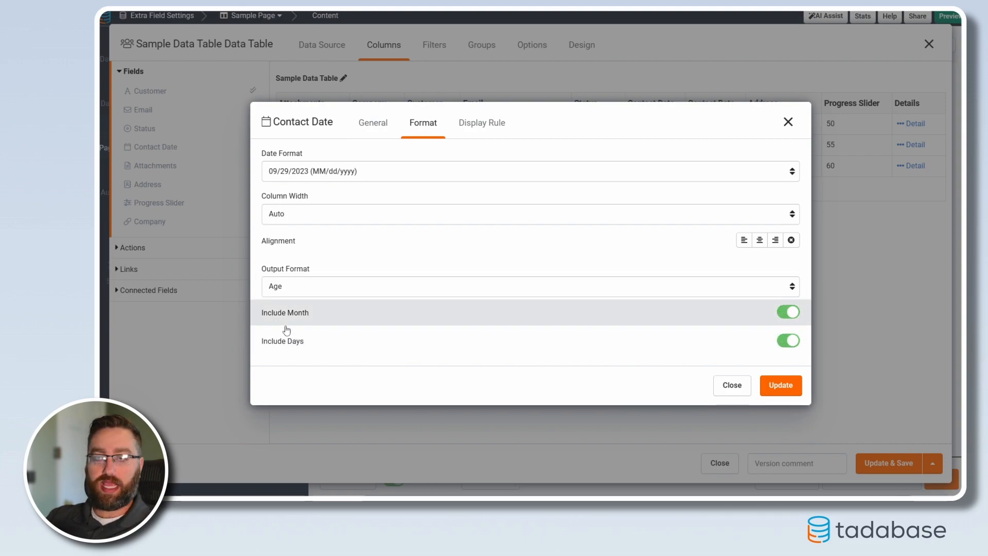
left_click(769, 391)
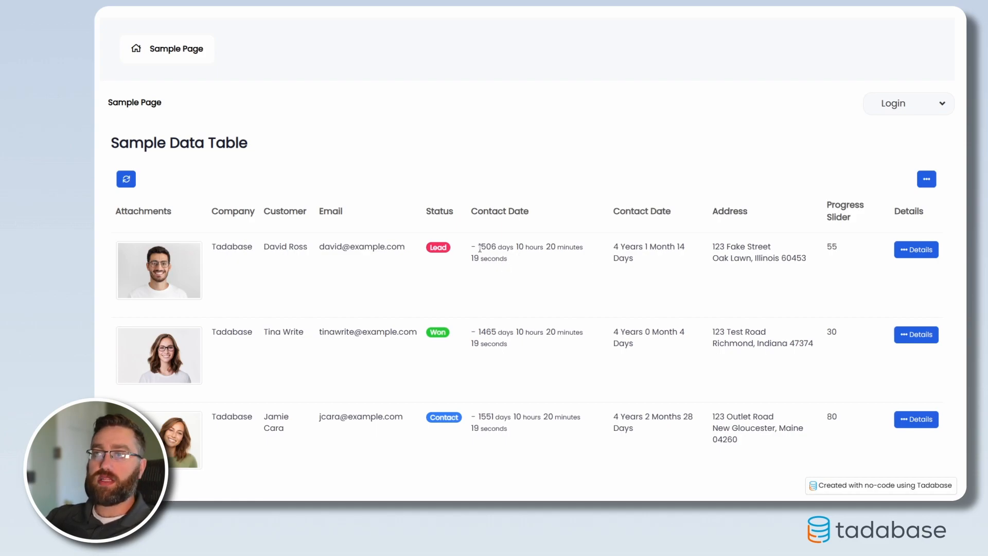
- On the live page, compare the stopwatch and age outputs of the two Contact Date columns in the first record
left_click_drag(480, 249, 523, 272)
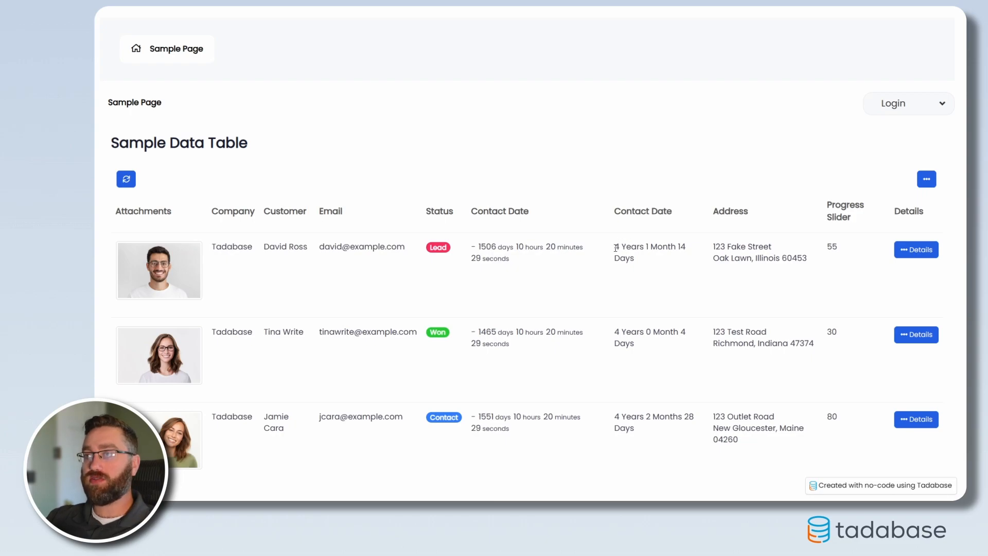
left_click_drag(636, 258, 612, 248)
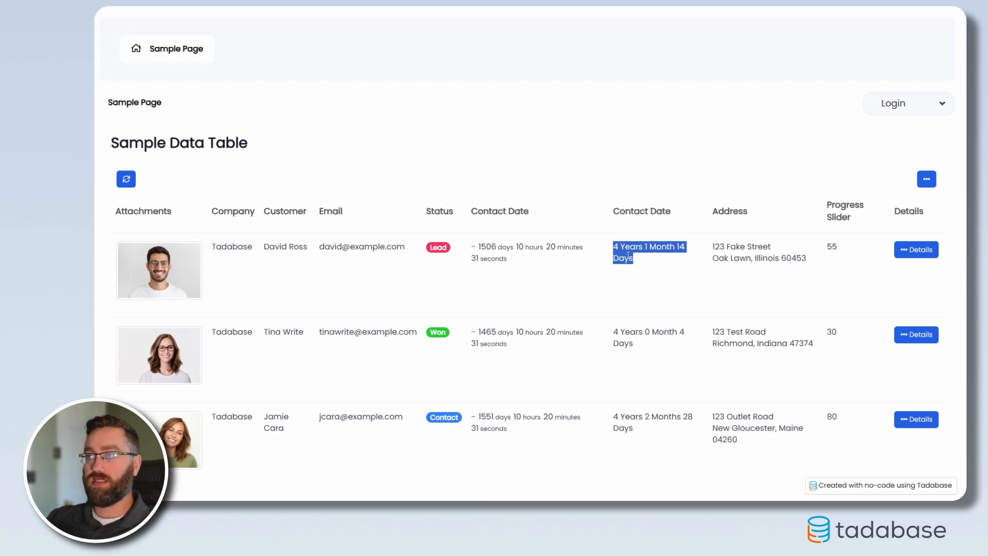
left_click(630, 251)
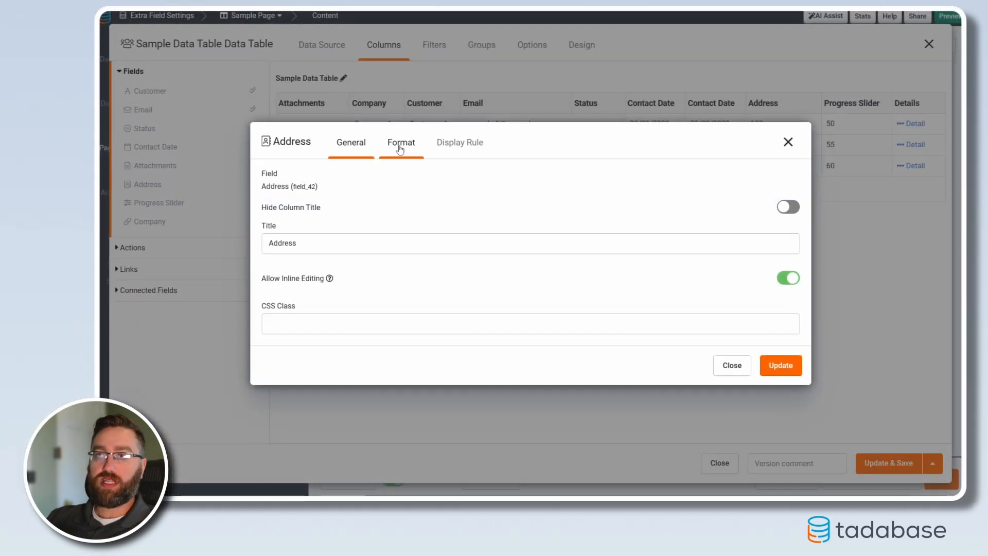
- Turn off Link to Google Maps in the Address column's format settings and apply the change
left_click(397, 149)
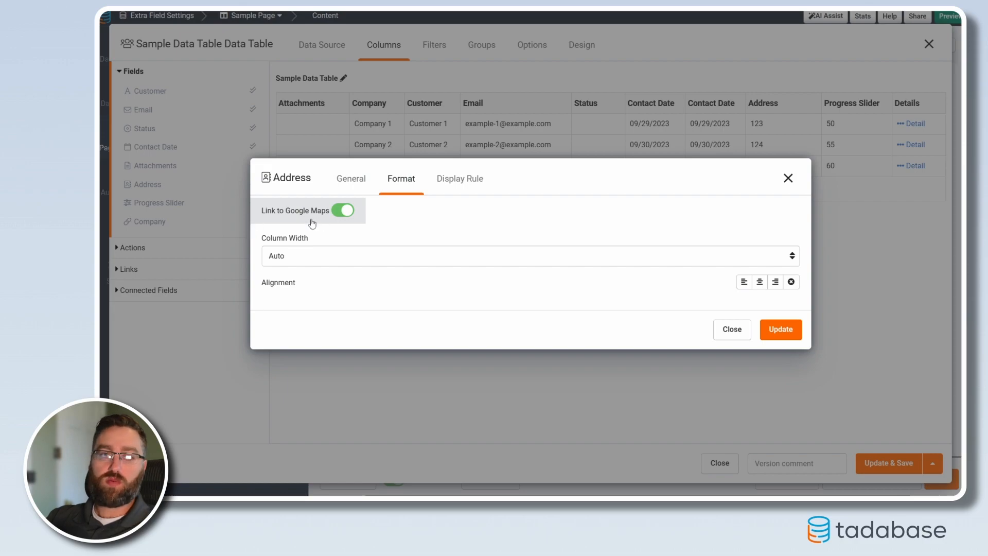
left_click(344, 211)
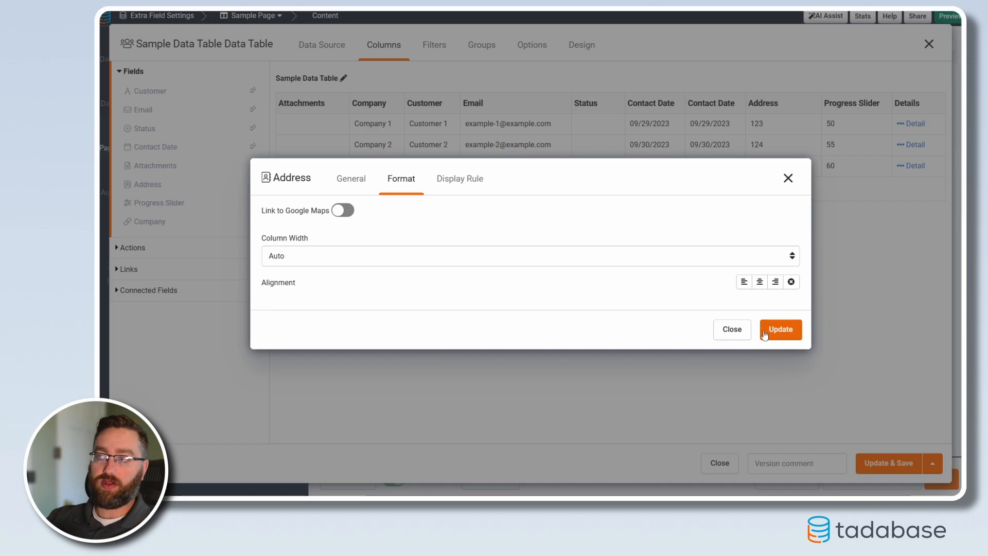
left_click(780, 330)
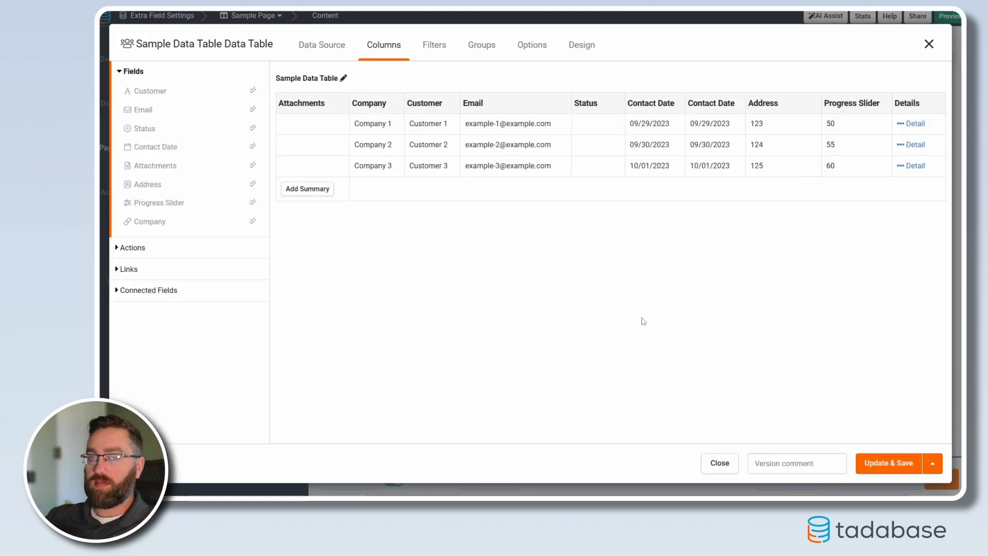
- Set the Progress Slider column's Output to Progress Bar and open its bar color settings
left_click(859, 106)
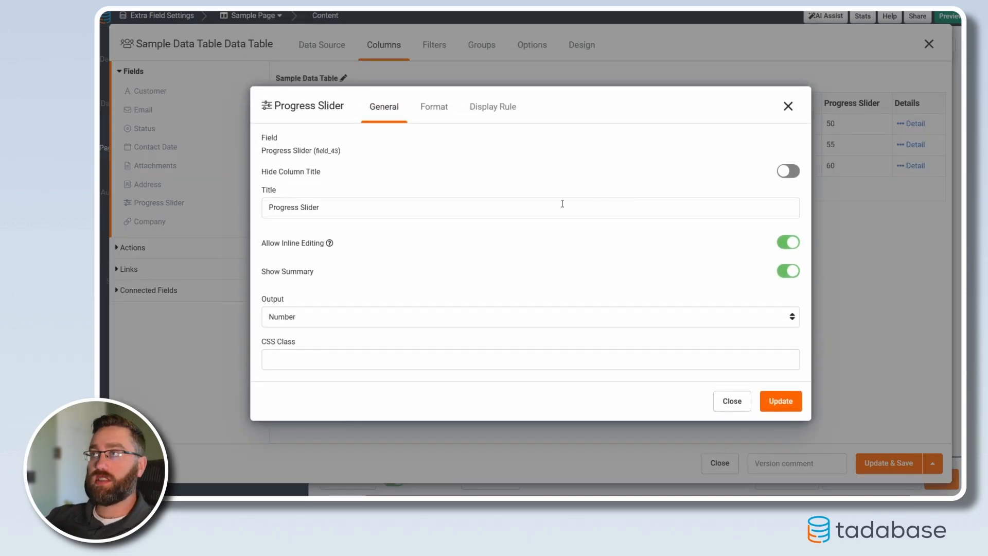
left_click(305, 324)
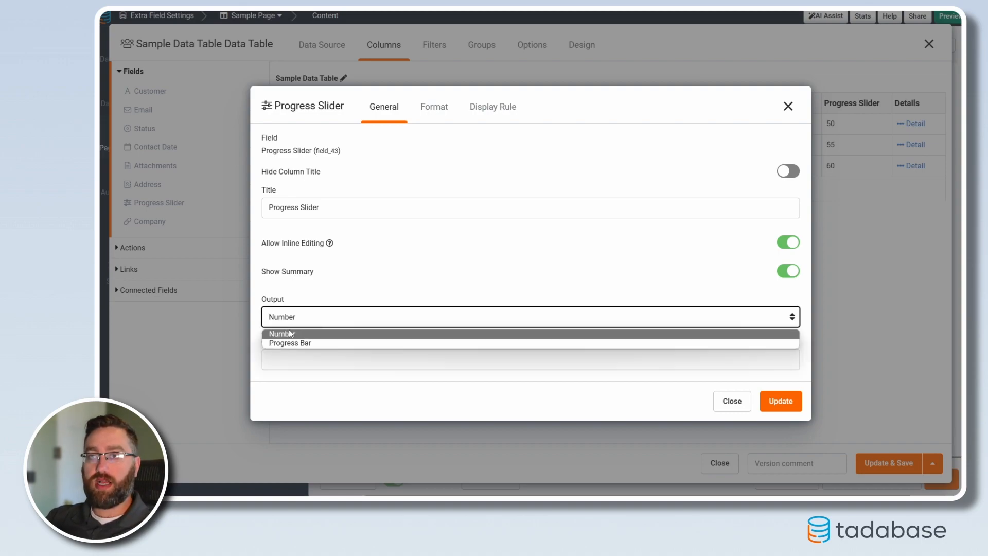
left_click(291, 343)
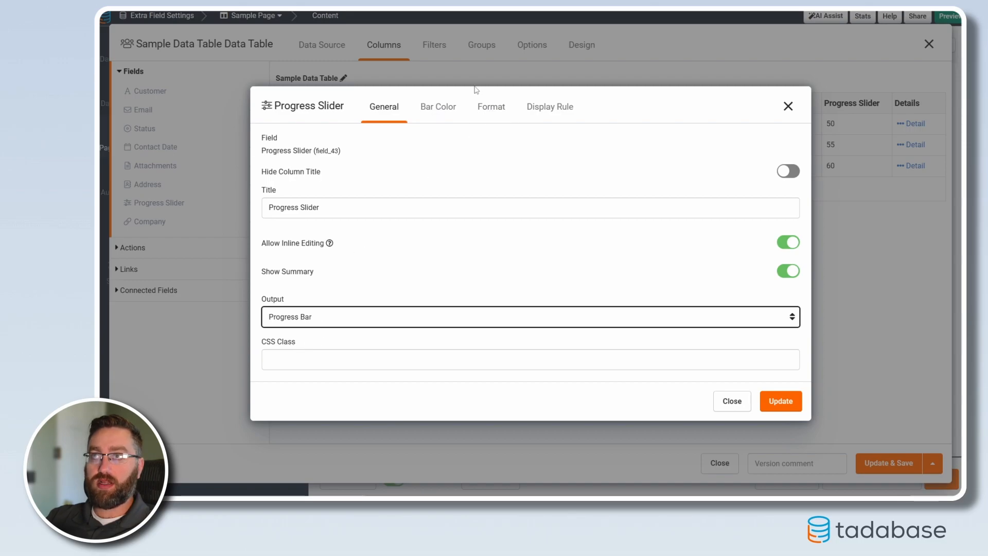
left_click(438, 107)
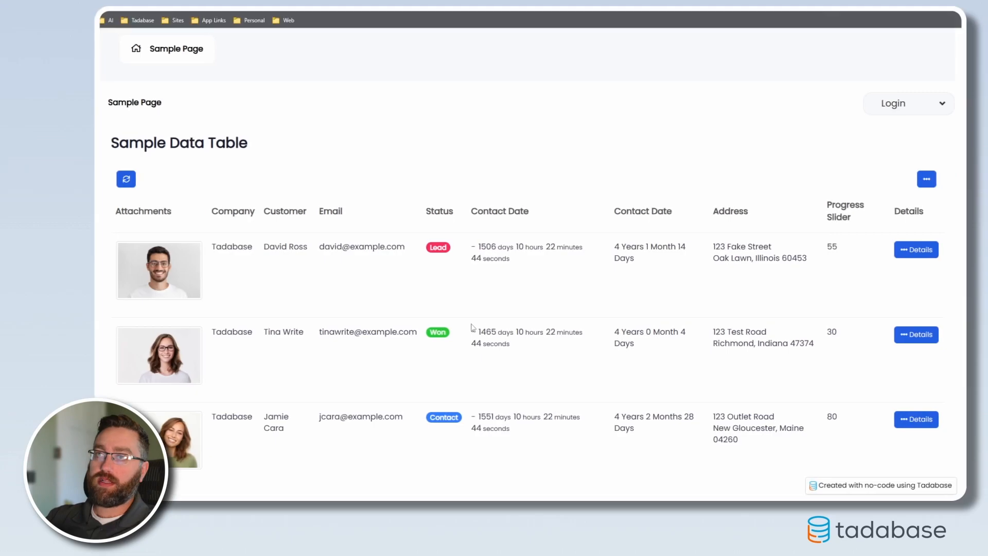
- Reload the live page and examine the Progress Slider bars in the records of the Sample Data Table
key("F5")
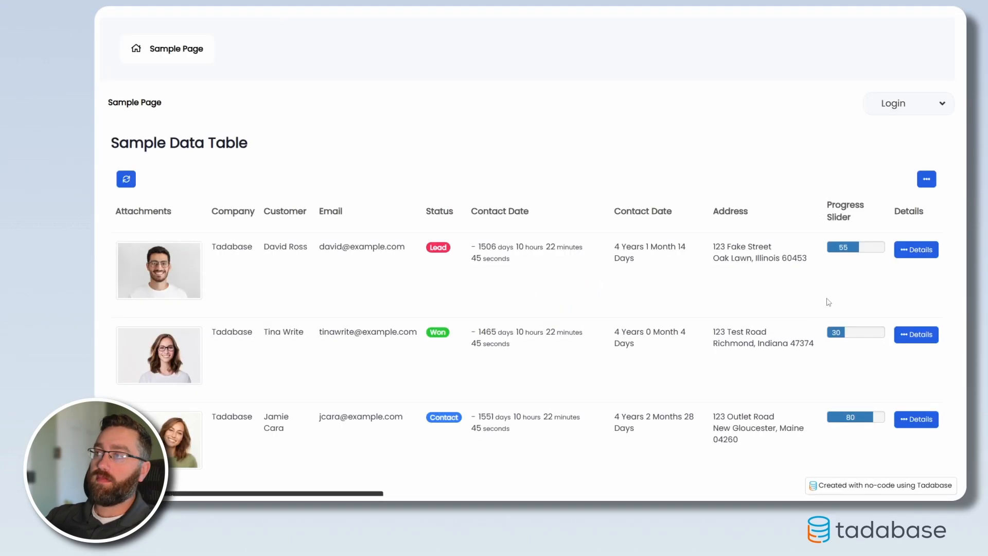
mouse_move(858, 224)
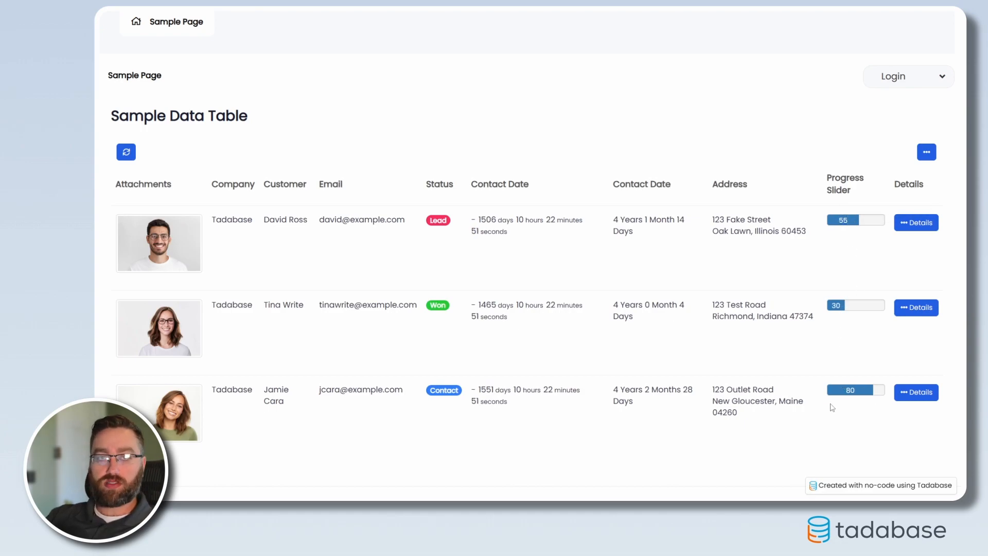
mouse_move(858, 397)
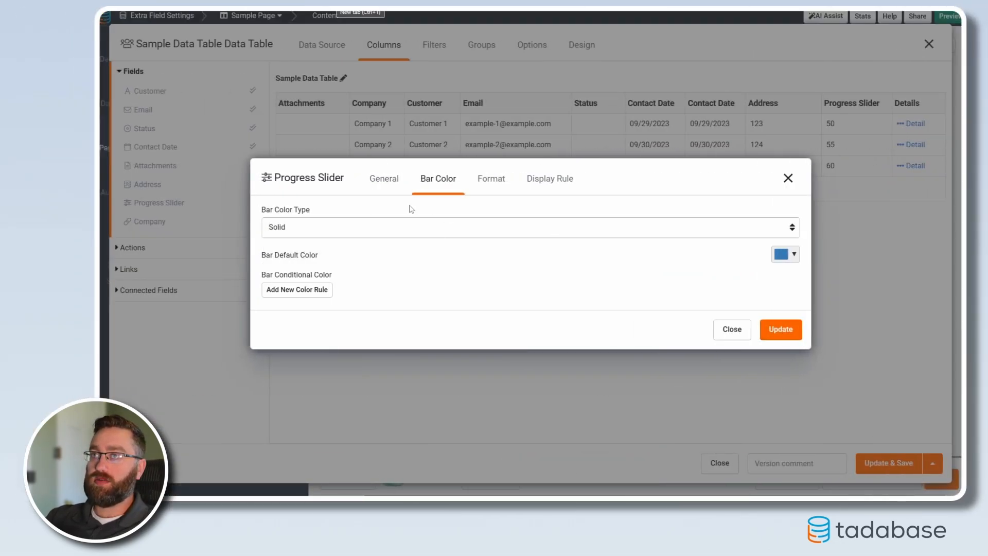
- Set the Progress Slider's Bar Color Type to Stripe and add four conditional color rules
left_click(282, 225)
left_click(281, 252)
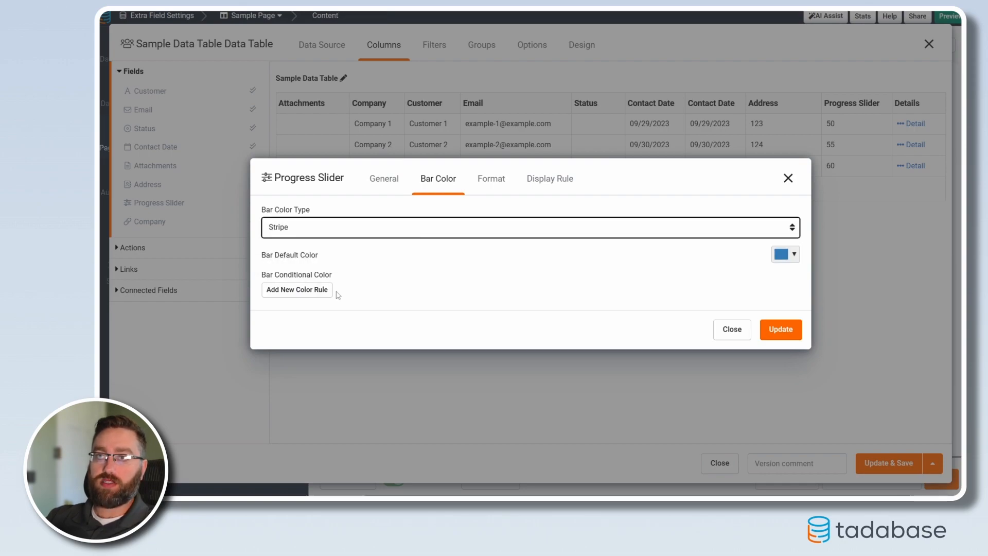
left_click(295, 293)
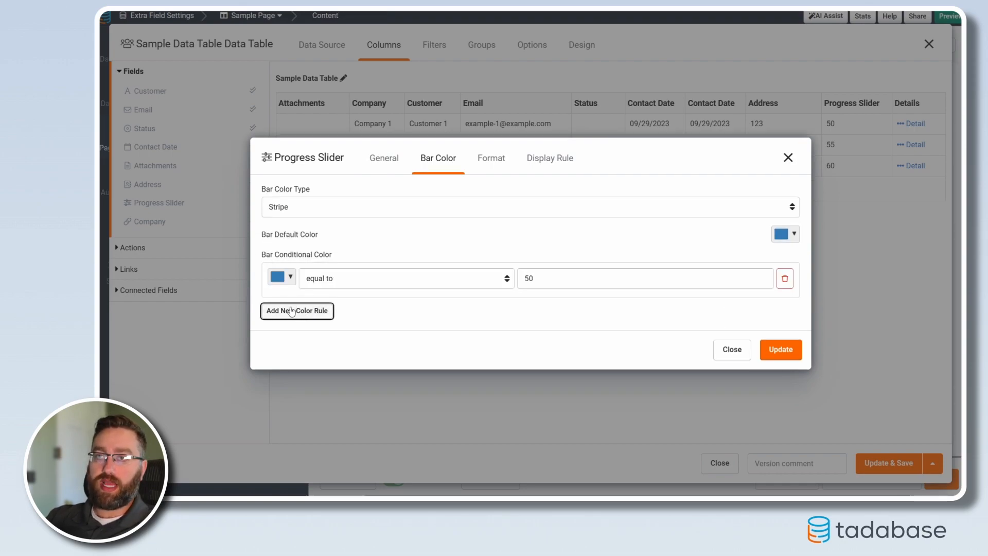
left_click(300, 322)
left_click(300, 322)
left_click(299, 336)
- Make the first conditional bar color rule red and apply it to values higher than 25
left_click(286, 242)
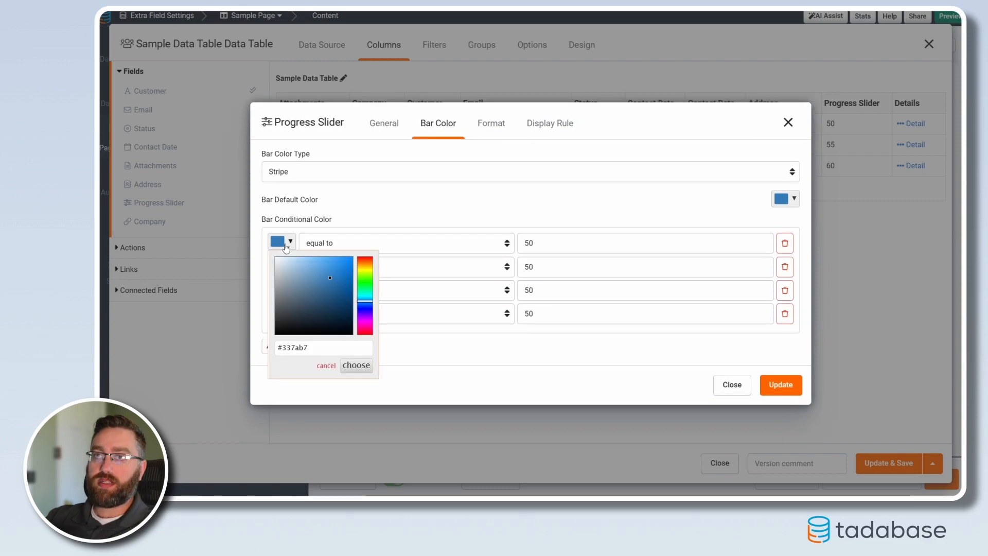
left_click(317, 348)
key("ctrl+a")
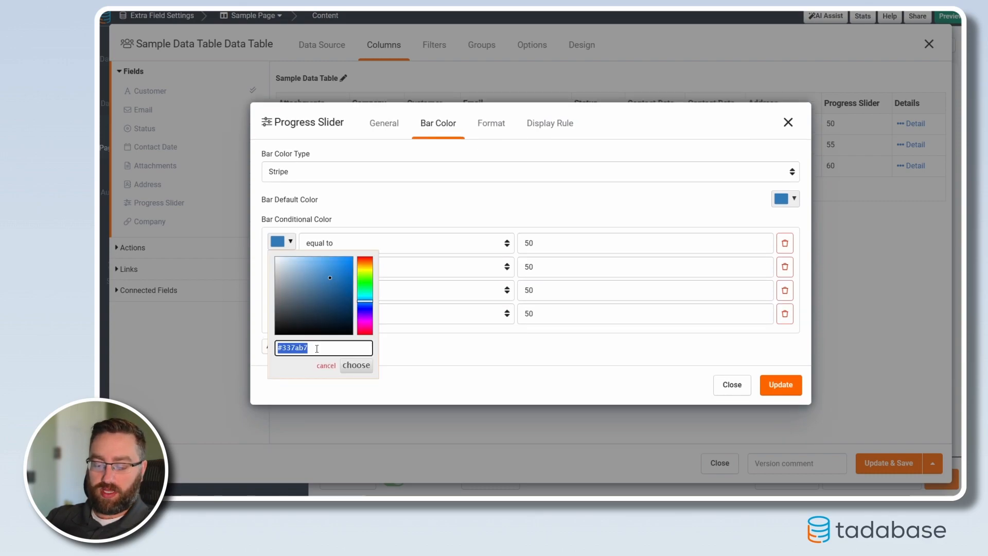
key("ctrl+v")
left_click(375, 247)
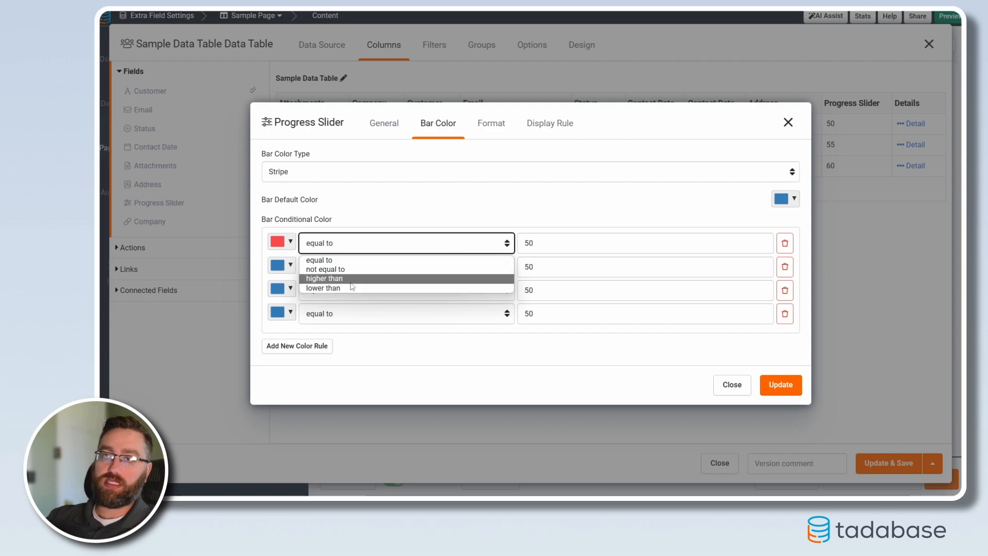
left_click(324, 279)
left_click_drag(535, 243, 519, 248)
type("25")
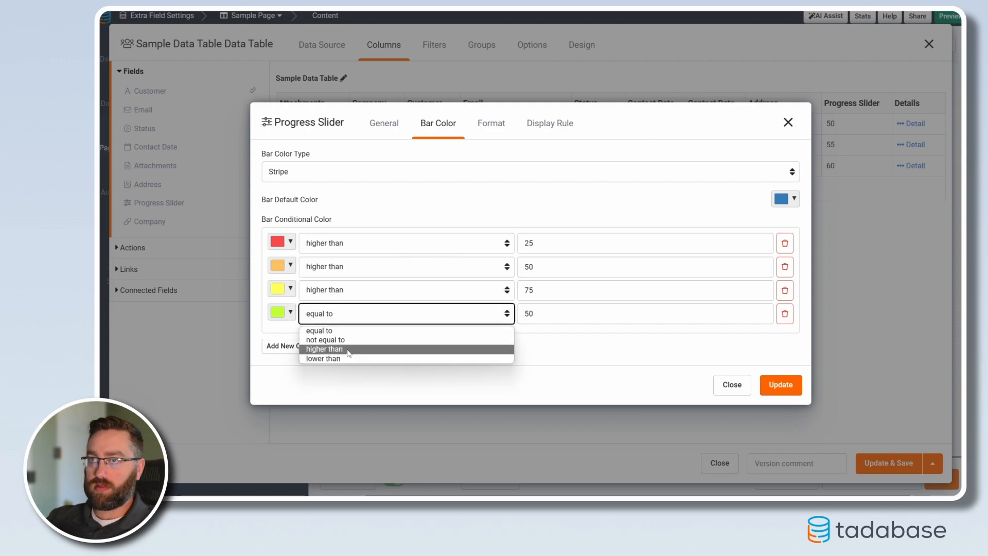
- Set the condition of the green fourth color rule to higher than and select its value for editing
left_click(348, 349)
left_click_drag(535, 314, 490, 313)
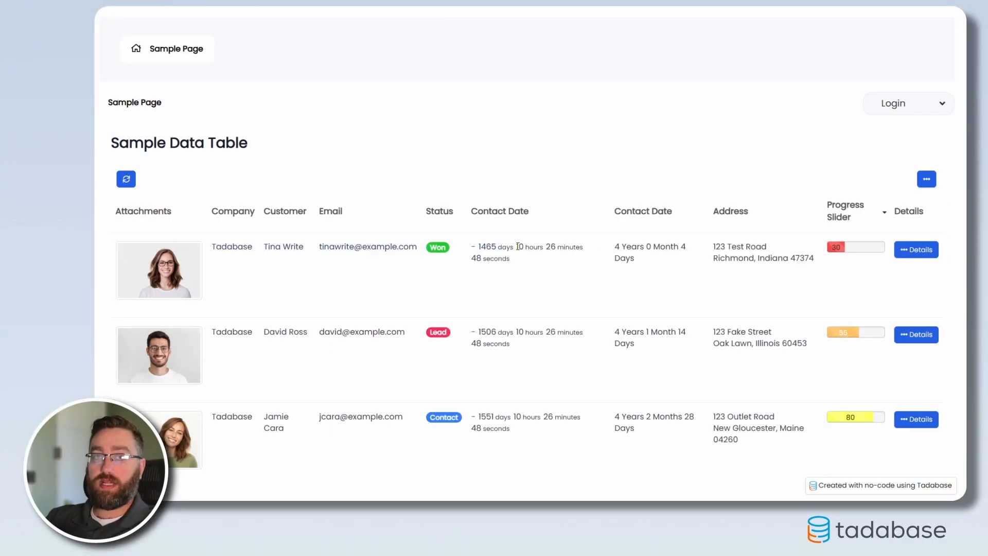